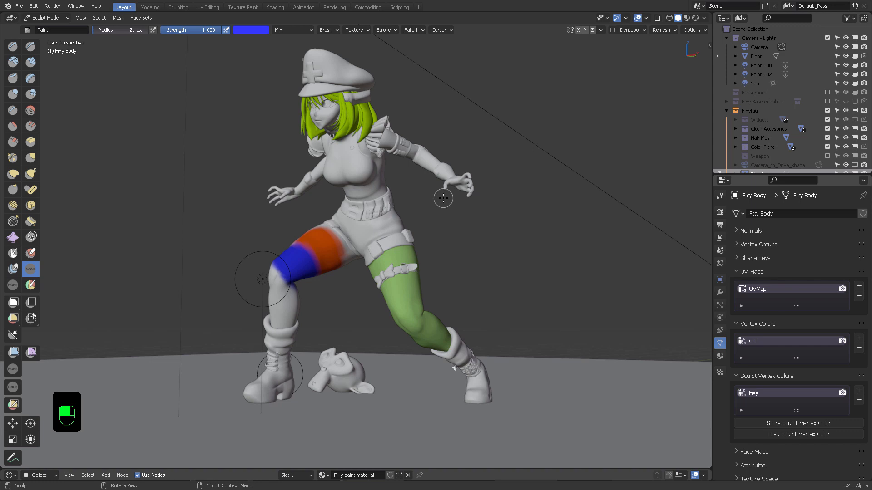
- Deselect everything and switch the Fixy Body mesh to Sculpt Mode
middle_click_drag(353, 203, 427, 245)
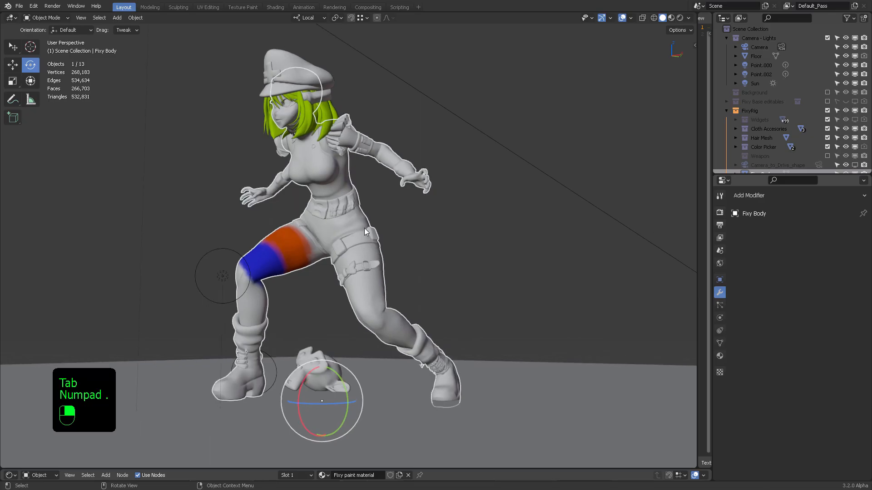
key("alt+a")
scroll(364, 228, "up", 2)
key("Tab")
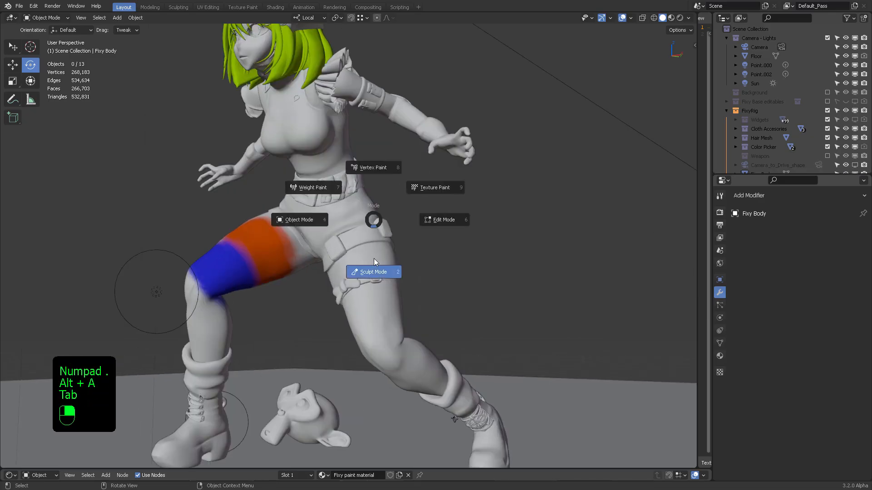
left_click(375, 278)
mouse_move(402, 192)
middle_mouse_down("ctrl")
mouse_move(423, 217)
mouse_move(418, 224)
middle_mouse_up("ctrl")
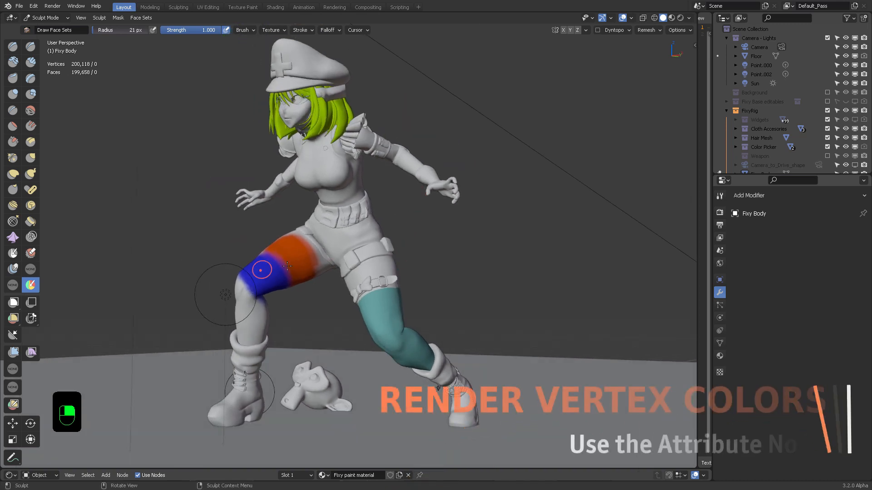
- Enlarge the shader editor to show the Fixy paint material's nodes, and activate the Paint brush
mouse_move(287, 266)
left_mouse_down()
mouse_move(291, 250)
mouse_move(279, 265)
left_mouse_up()
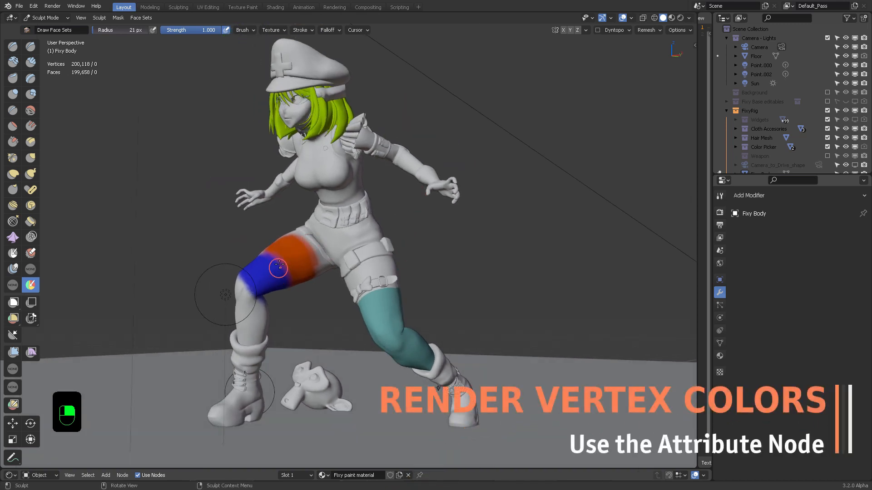
left_click_drag(441, 470, 440, 353)
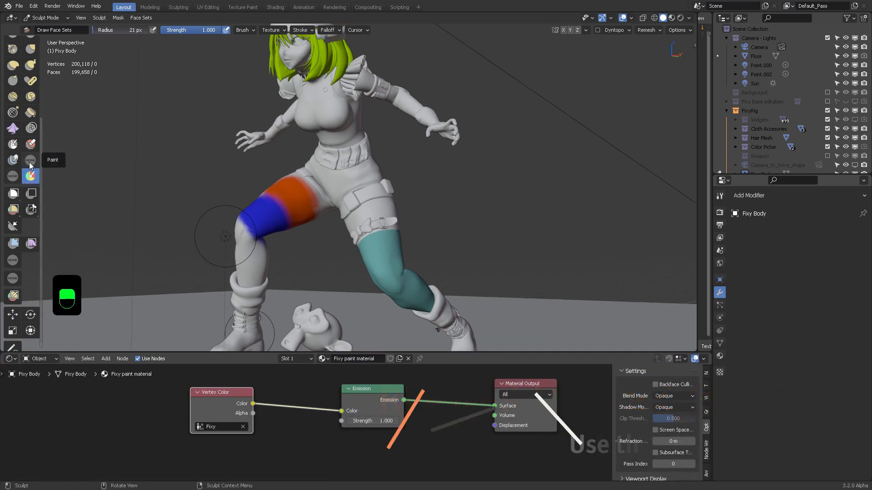
left_click(31, 159)
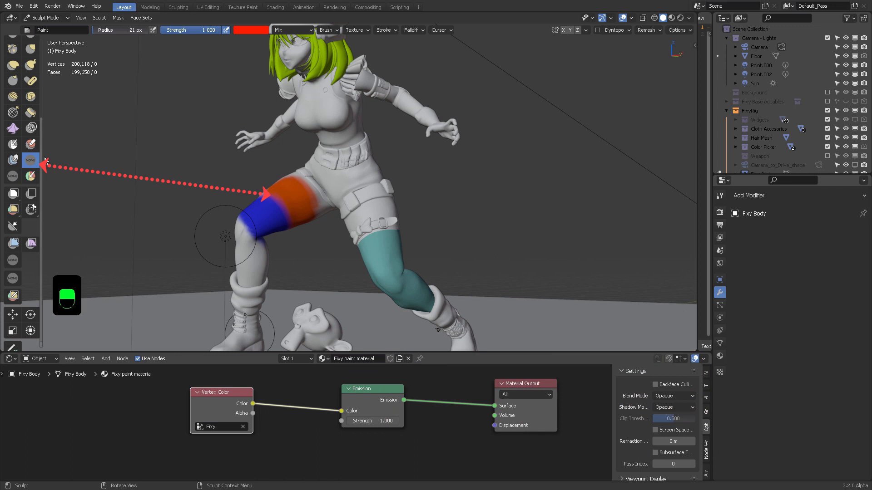
- Set the brush color to bright green and paint a large patch over the blue and orange areas of the bent thigh
scroll(148, 148, "up", 2)
scroll(223, 156, "down", 1)
middle_click_drag(212, 71, 239, 75)
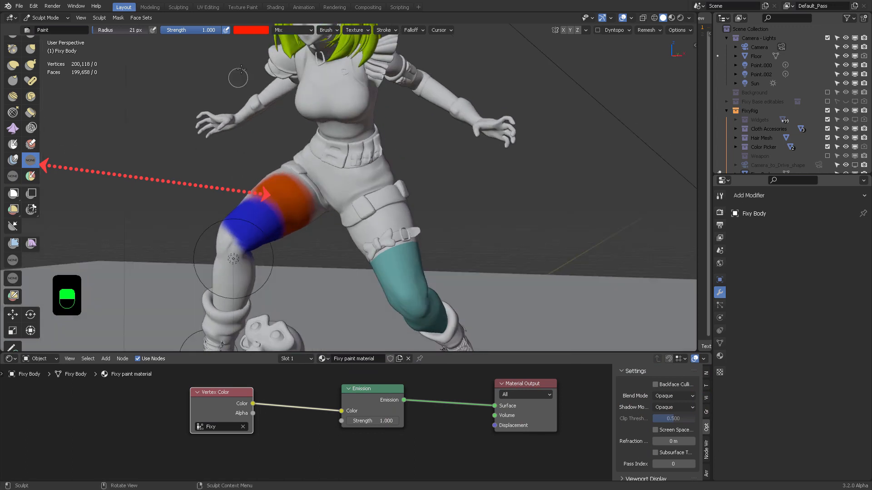
left_click(257, 29)
left_click_drag(265, 59, 254, 57)
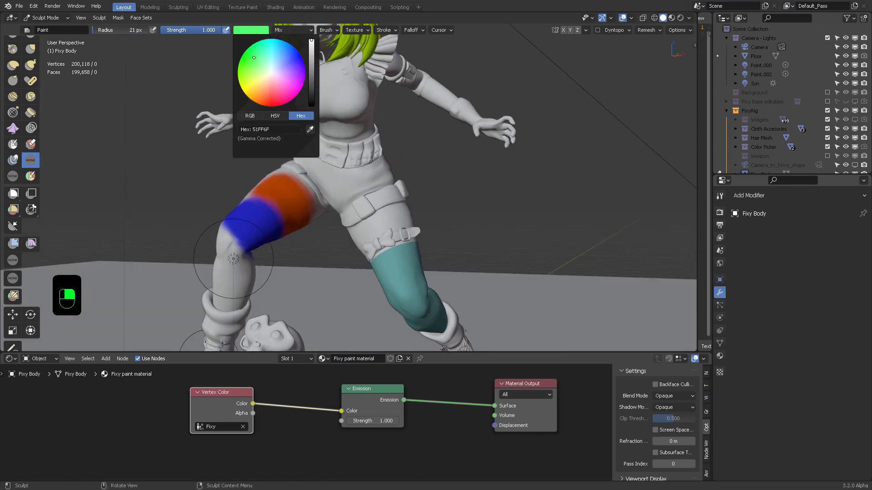
mouse_move(275, 206)
left_mouse_down()
mouse_move(257, 223)
mouse_move(264, 200)
mouse_move(273, 232)
mouse_move(254, 213)
mouse_move(284, 215)
mouse_move(256, 230)
mouse_move(272, 210)
left_mouse_up()
- Smooth the green patch's edges on the thigh so they blend into the blue and orange paint
scroll(272, 209, "up", 4)
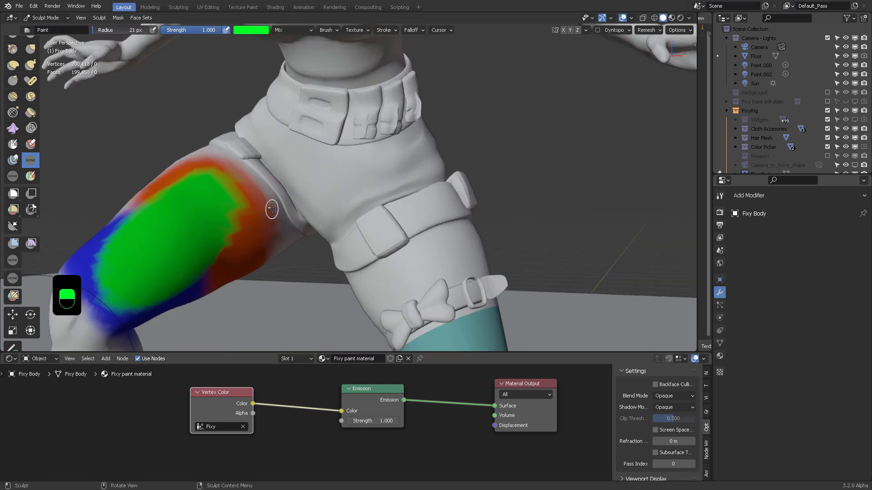
middle_click_drag(271, 209, 429, 179, "shift")
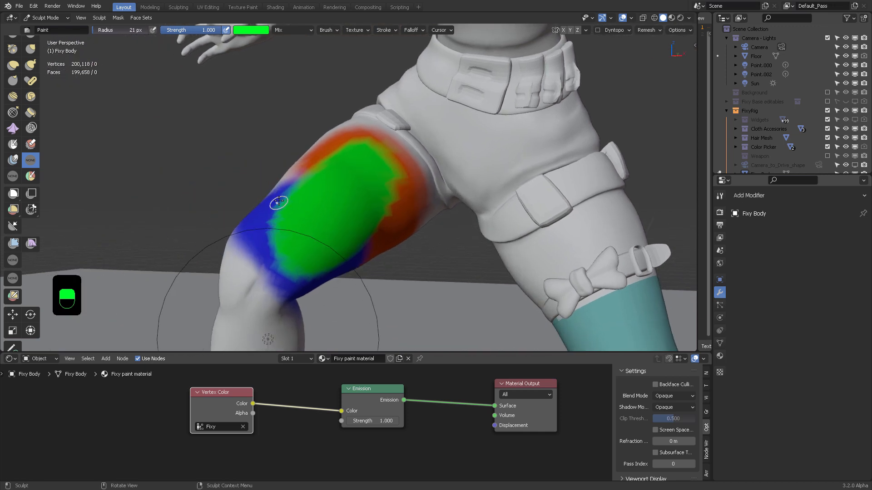
mouse_move(276, 198)
left_mouse_down("shift")
mouse_move(270, 229)
mouse_move(274, 218)
mouse_move(283, 254)
mouse_move(277, 235)
left_mouse_up("shift")
middle_click_drag(274, 235, 262, 254)
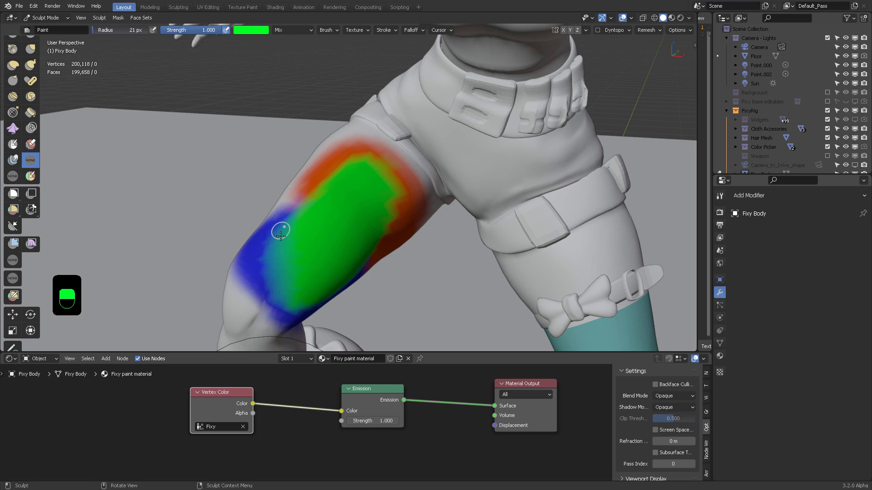
middle_click_drag(285, 227, 305, 208)
mouse_move(366, 181)
left_mouse_down("shift")
mouse_move(372, 209)
mouse_move(360, 230)
left_mouse_up("shift")
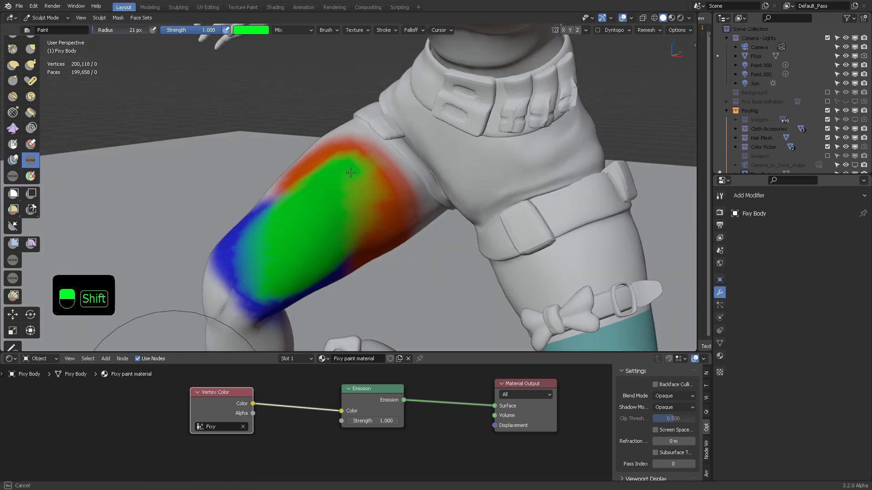
left_click_drag(351, 173, 377, 171, "shift")
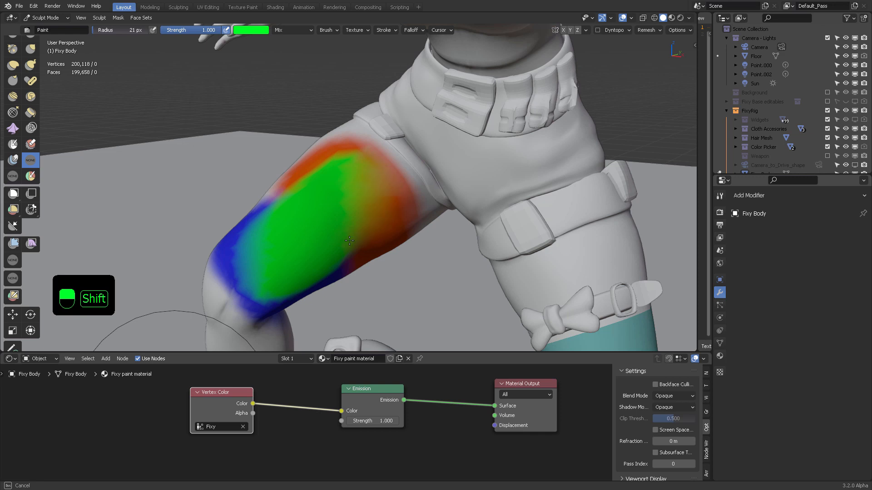
left_click_drag(364, 231, 364, 230, "shift")
- Examine the blended colors on the thigh and the density of the underlying vertices in Edit Mode
middle_click_drag(347, 191, 372, 184)
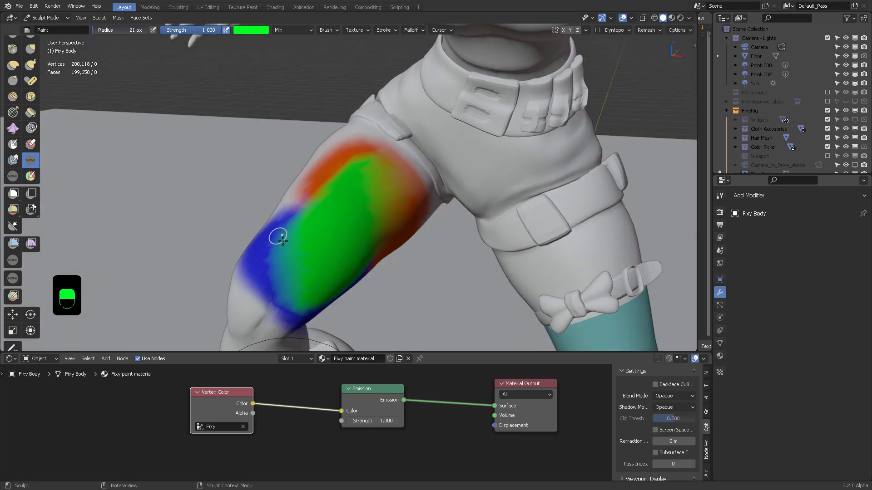
middle_click_drag(278, 237, 309, 228)
scroll(308, 227, "up", 2)
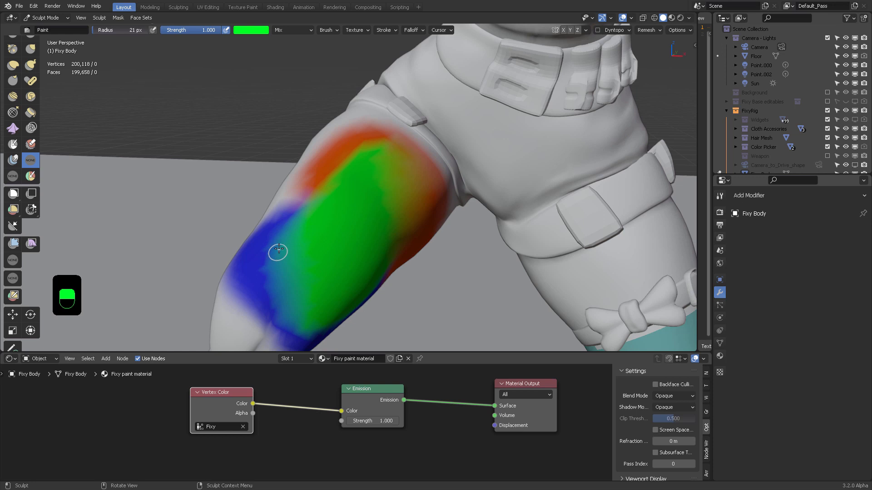
mouse_move(301, 218)
middle_mouse_down()
mouse_move(361, 188)
mouse_move(346, 198)
mouse_move(324, 194)
middle_mouse_up()
scroll(361, 187, "down", 2)
key("Tab")
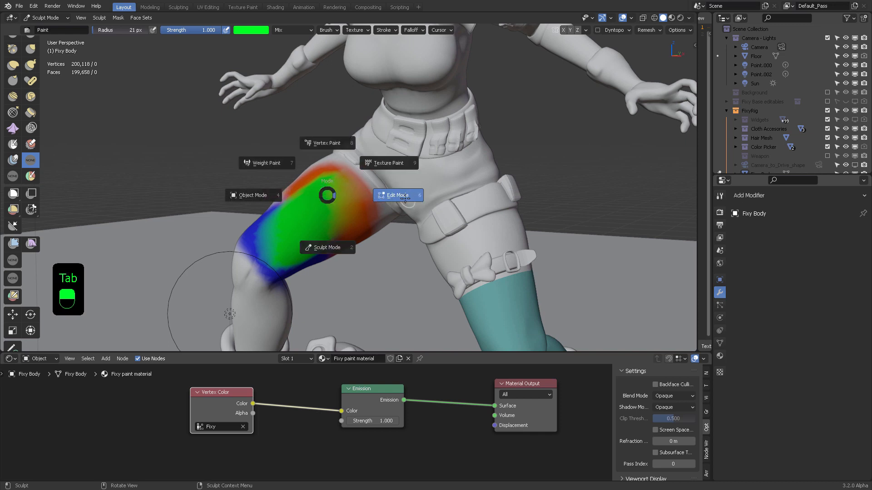
left_click(348, 209)
scroll(287, 220, "up", 6)
middle_click_drag(249, 247, 436, 160, "shift")
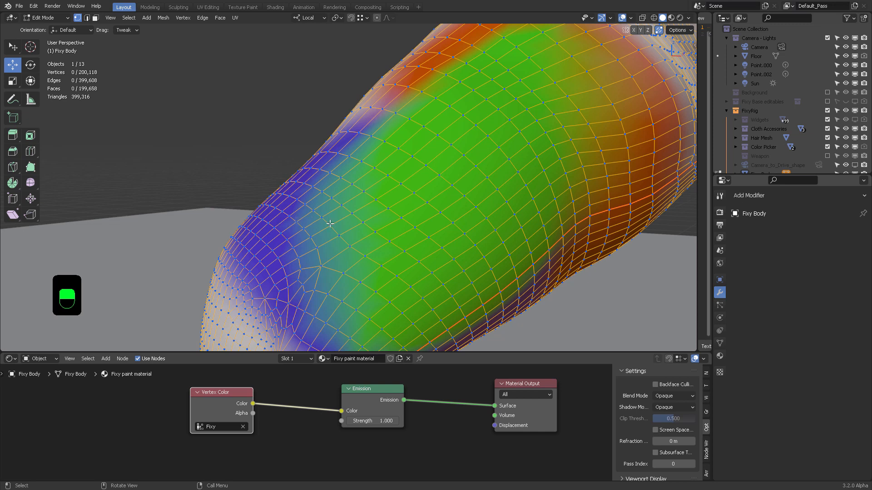
scroll(320, 223, "down", 5)
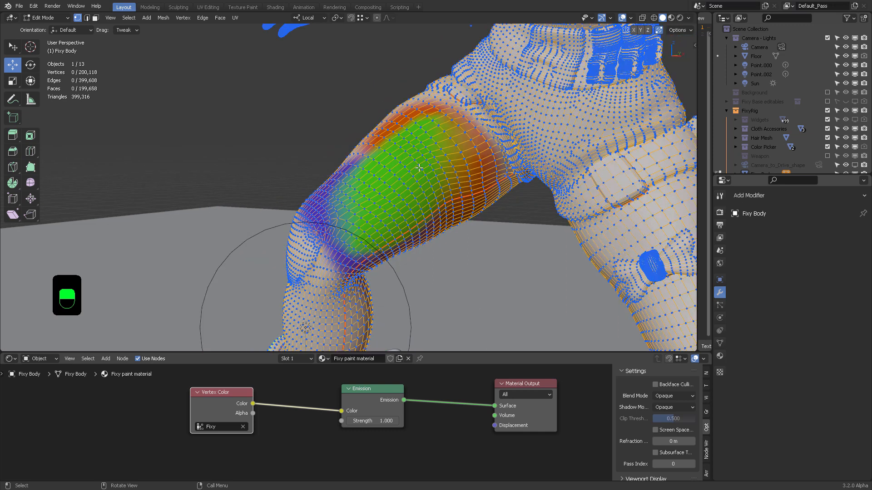
- Return to Object Mode and view the whole character in Material Preview shading
key("Tab")
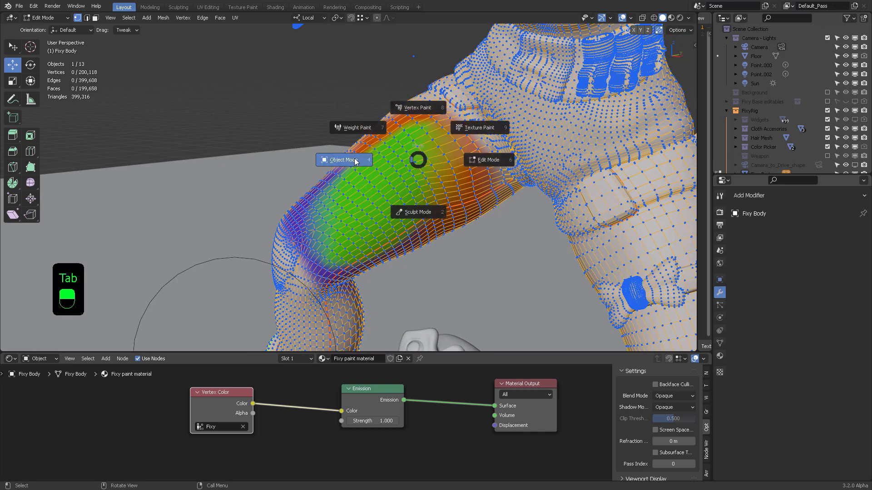
left_click(355, 161)
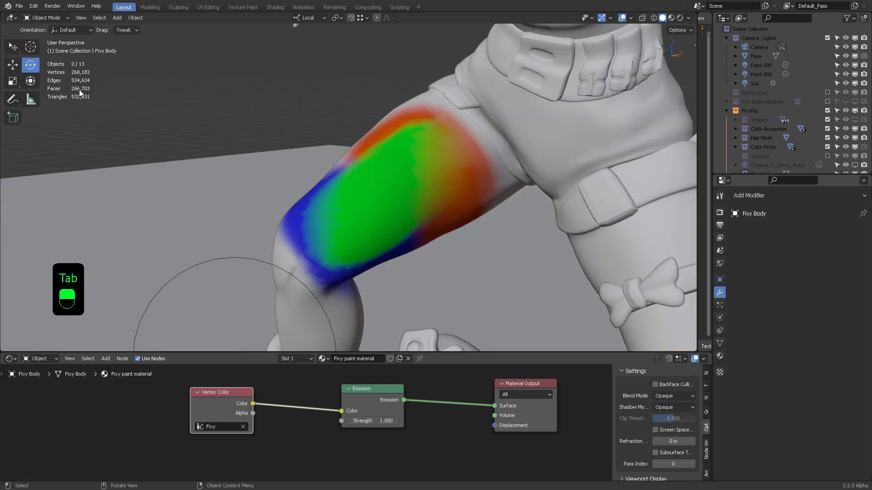
scroll(108, 79, "down", 6)
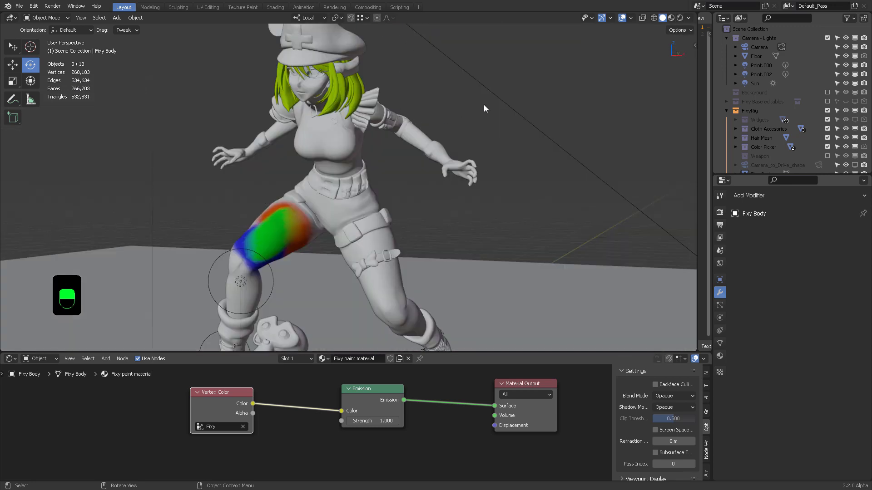
left_click(671, 17)
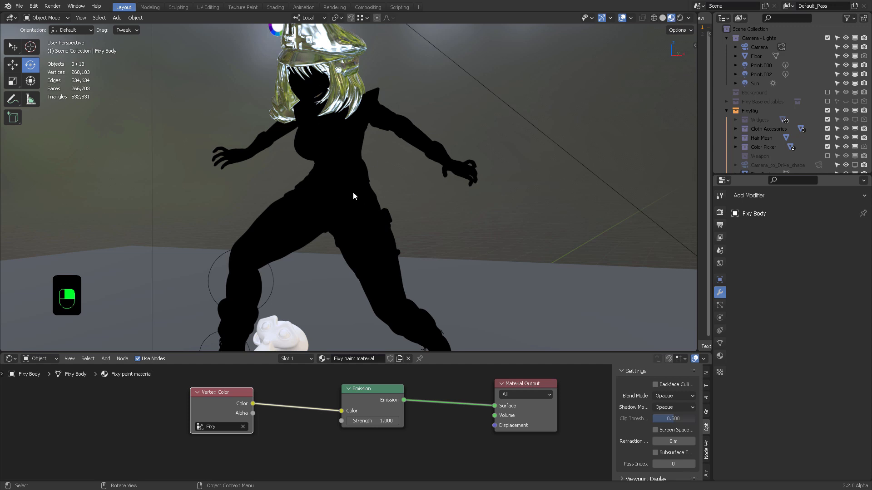
- Switch the body back to Sculpt Mode and restore Solid viewport shading
key("ctrl+Tab")
left_click(354, 243)
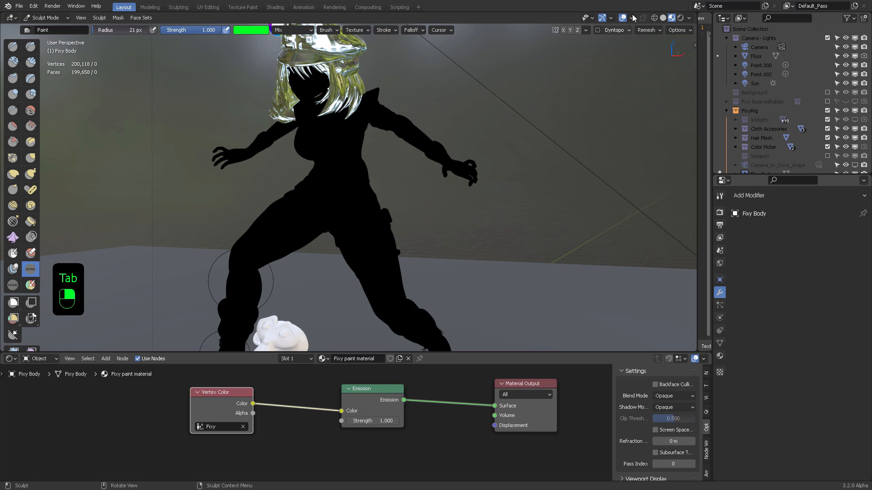
left_click(663, 18)
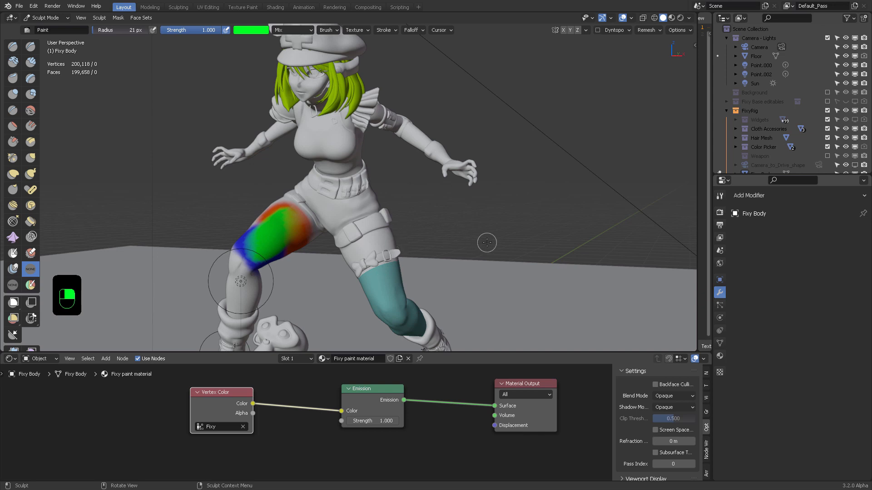
- Move the Vertex Color, Emission and Material Output nodes closer together in the shader editor
left_click_drag(371, 391, 352, 391)
left_click_drag(532, 386, 508, 385)
mouse_move(217, 397)
left_mouse_down()
mouse_move(206, 398)
mouse_move(228, 399)
left_mouse_up()
- Show the body's object data properties with the Vertex Colors list expanded, staying in Sculpt Mode
left_click(720, 343)
left_click(758, 285)
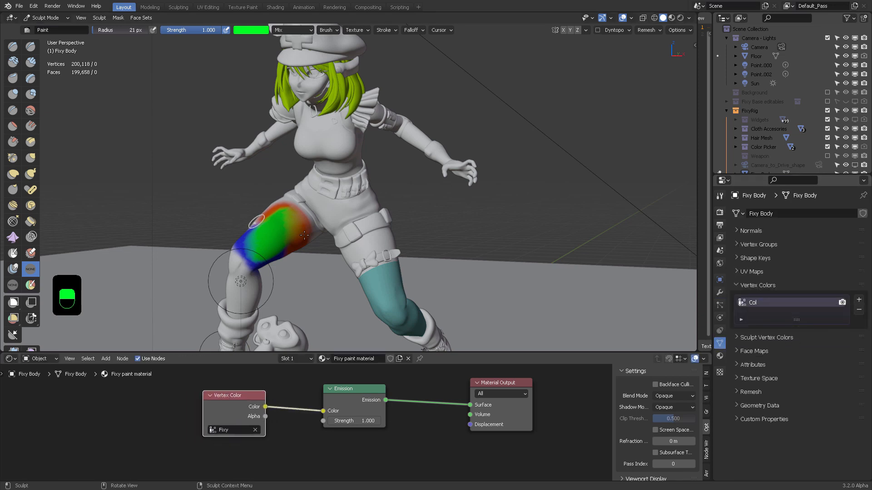
key("Tab")
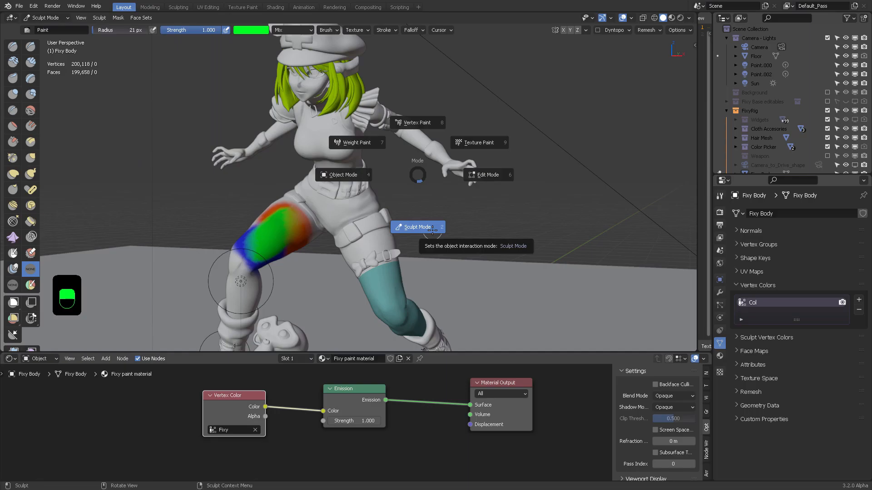
left_click(431, 229)
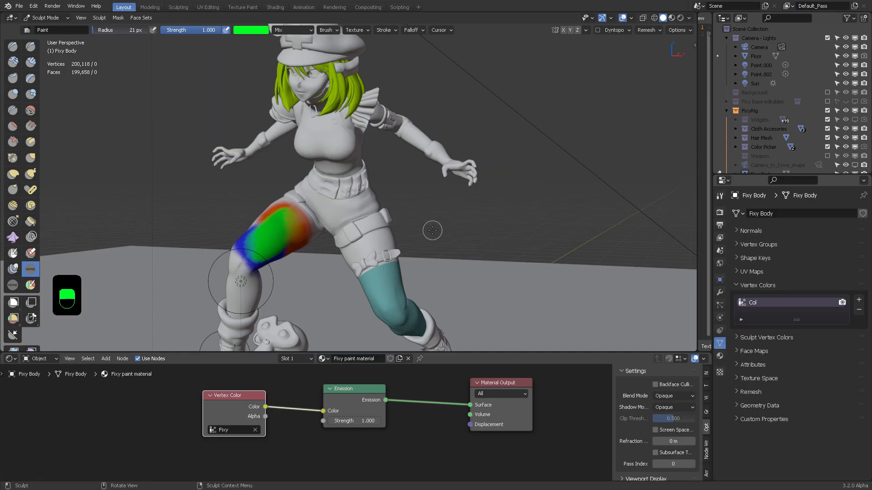
- Collapse the Vertex Colors list and rename the Fixy layer under Sculpt Vertex Colors to "color paint"
left_click(760, 285)
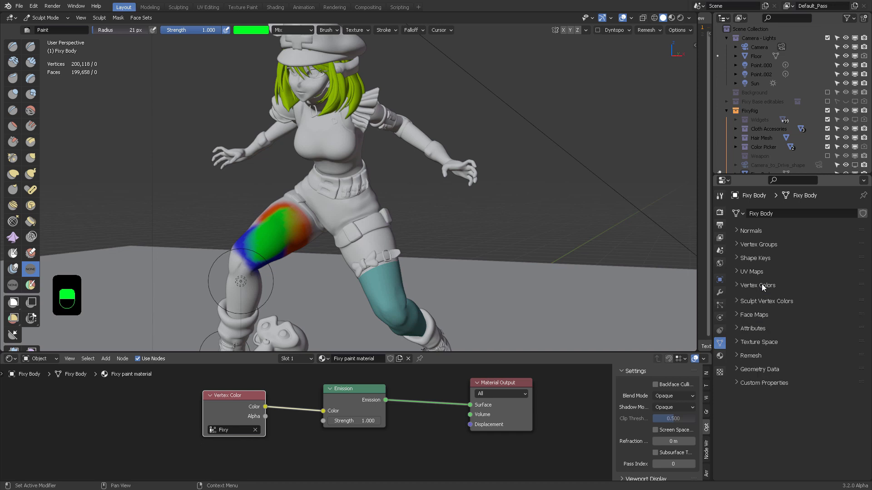
left_click(752, 300)
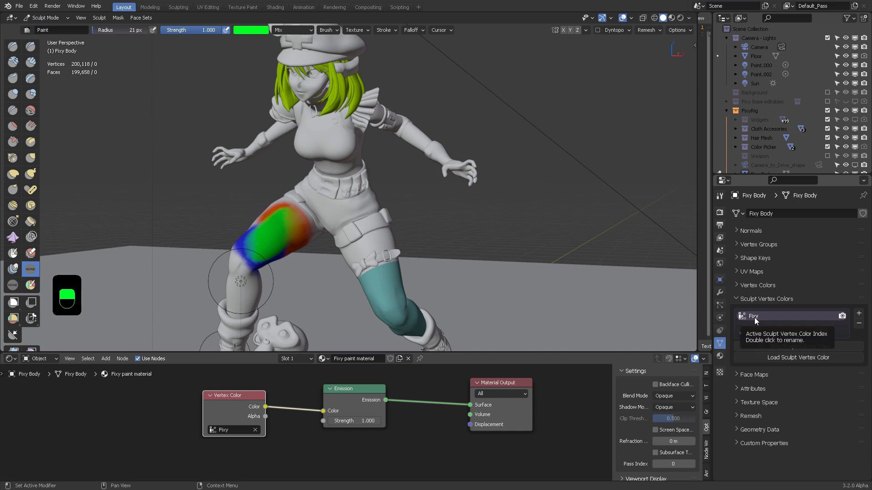
double_click(754, 317)
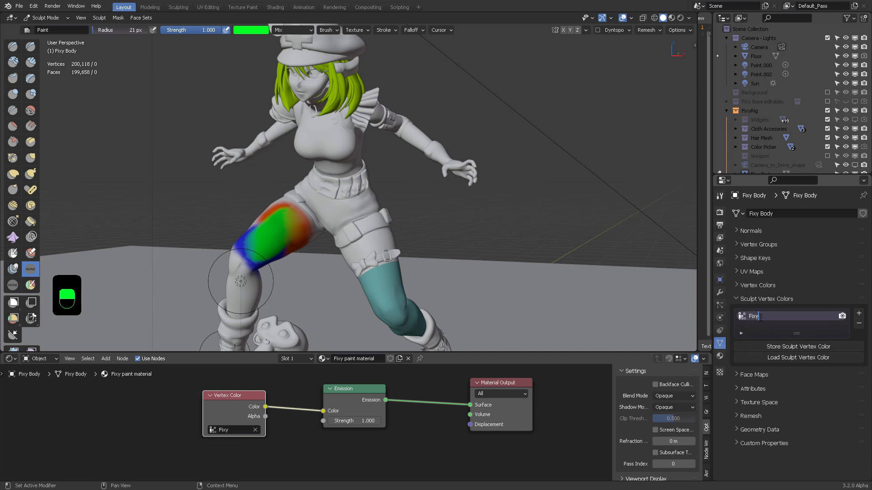
left_click_drag(753, 318, 740, 316)
type("color paint")
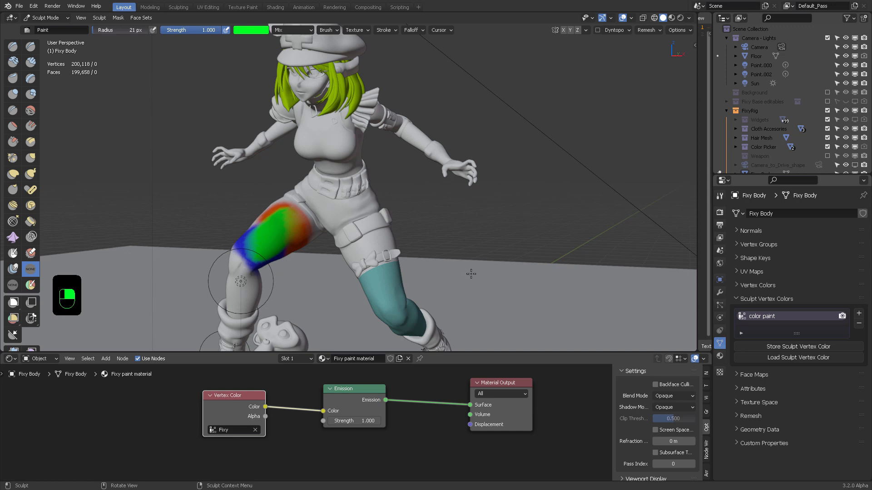
- Assign the "color paint" layer to the Vertex Color node and reposition the Emission and Vertex Color nodes
left_click_drag(336, 396, 349, 395)
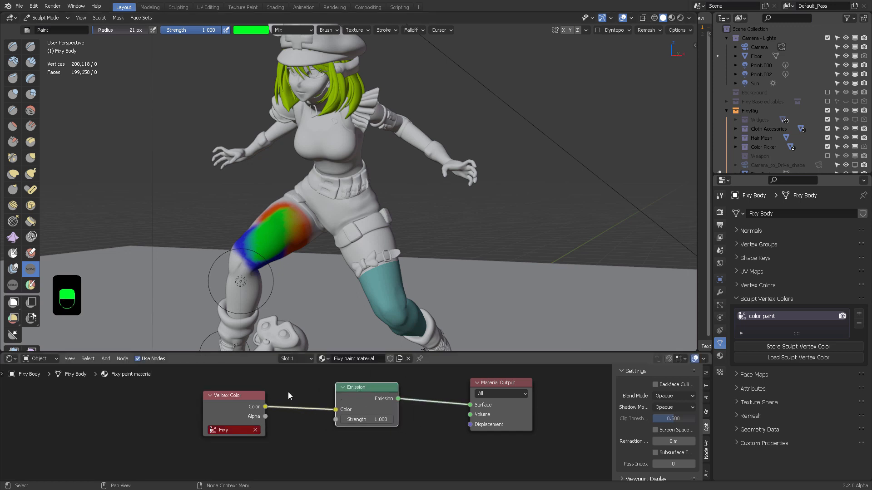
left_click(233, 429)
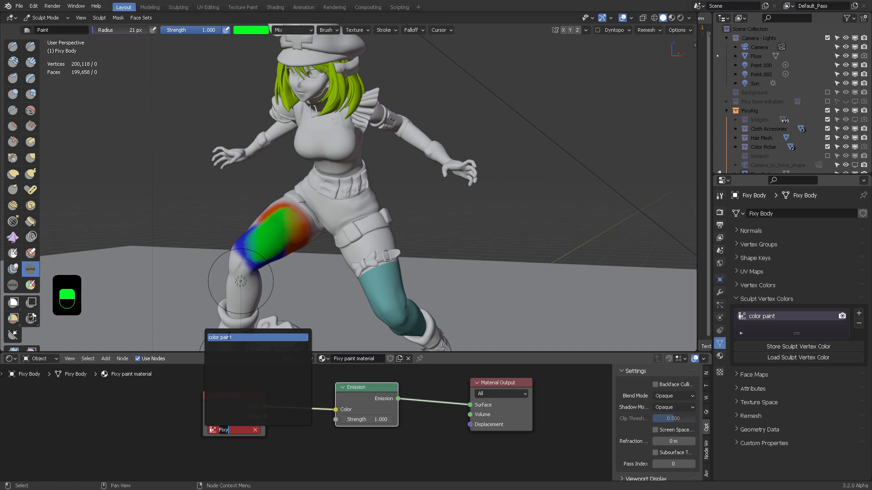
key("Return")
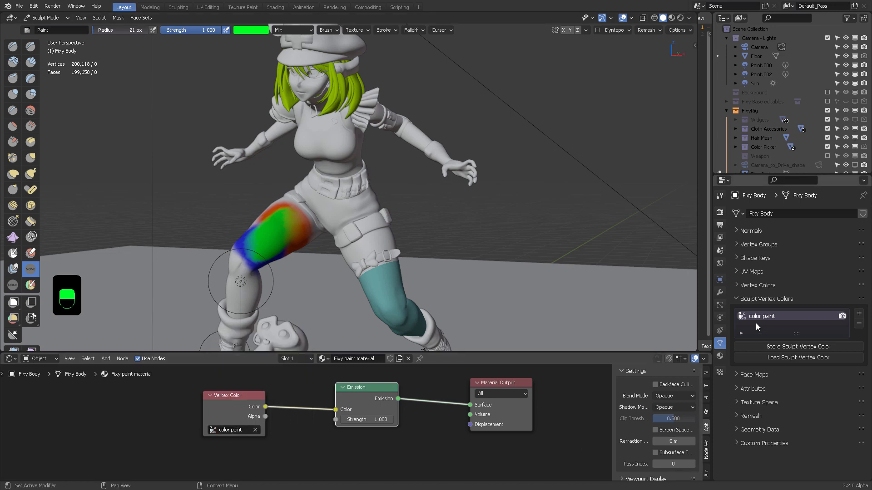
mouse_move(236, 404)
left_mouse_down()
mouse_move(218, 405)
mouse_move(242, 412)
left_mouse_up()
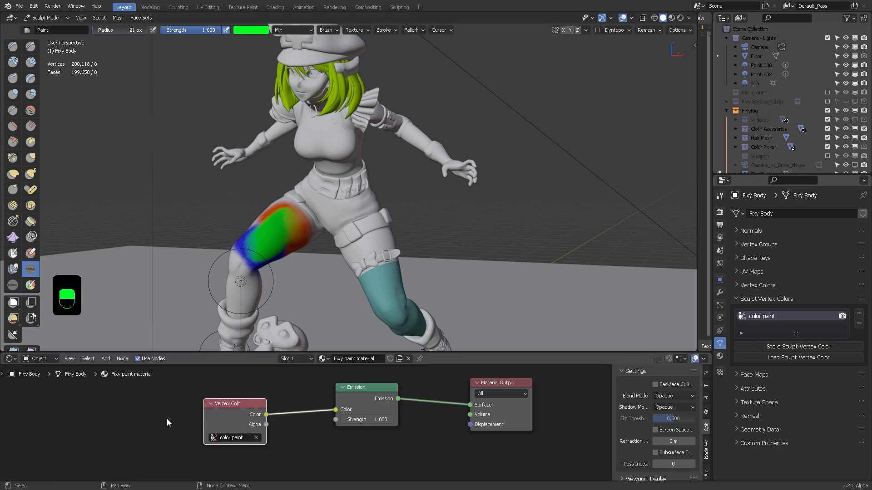
- Try adding a second Vertex Color node beside the existing one and delete it again
key("shift+a")
left_click(107, 377)
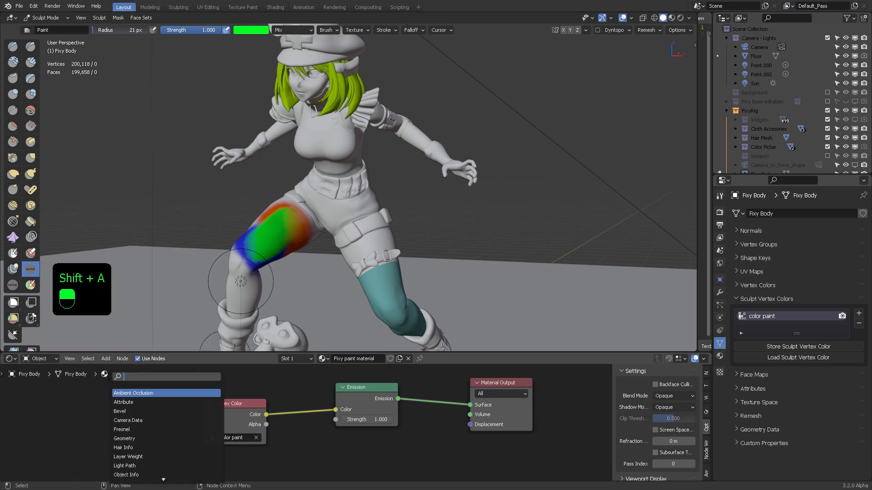
type("vertex")
key("Return")
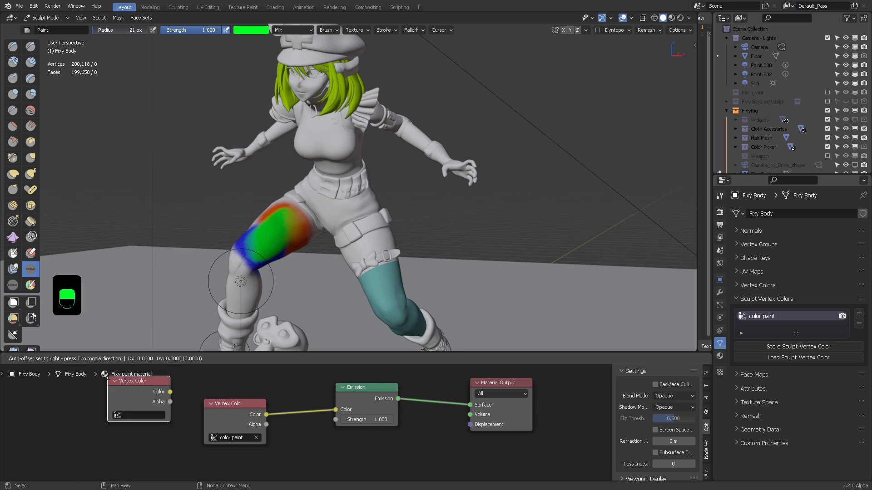
left_click(139, 425)
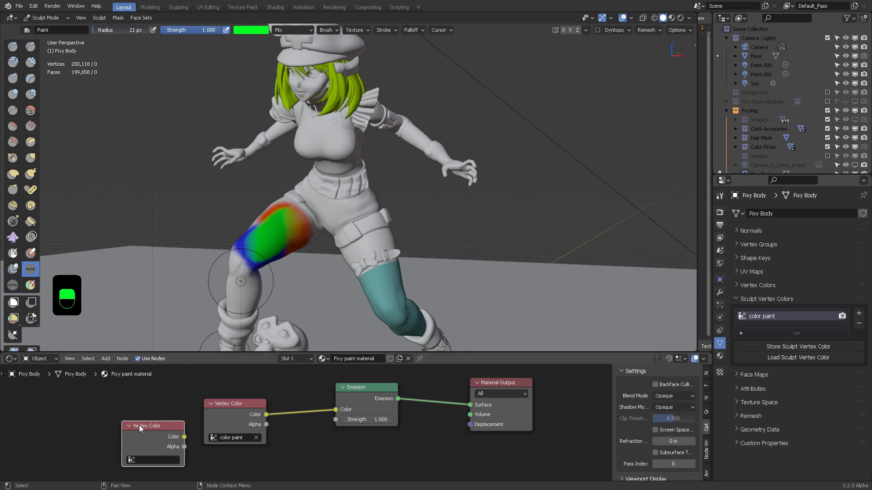
key("Delete")
- Move the Vertex Color and Emission nodes closer together and inspect the body in Material Preview shading
left_click_drag(222, 418, 233, 414)
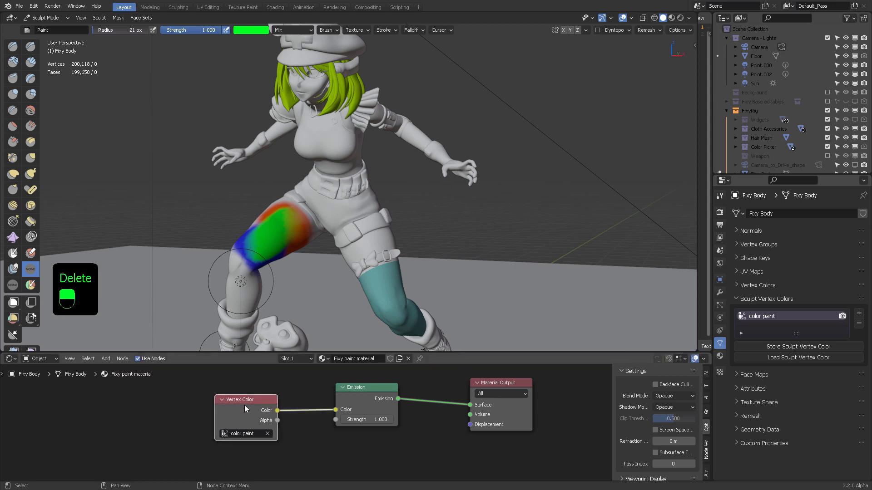
left_click_drag(344, 399, 338, 406)
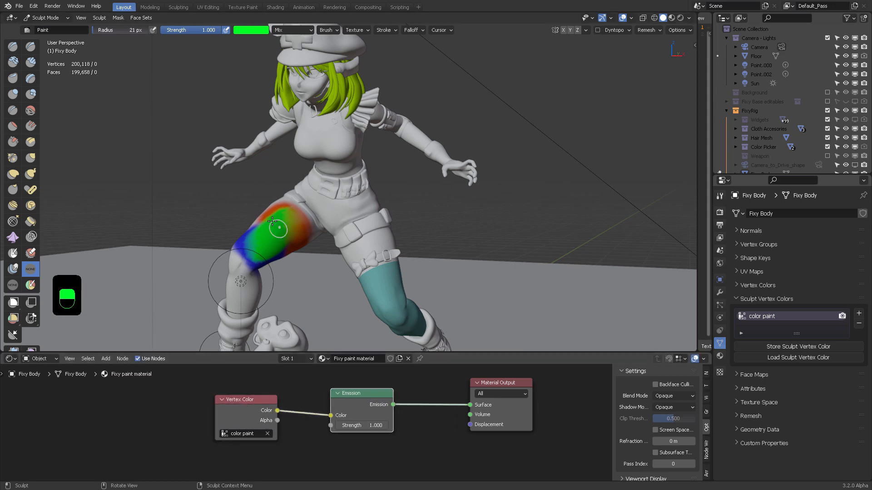
scroll(350, 229, "up", 2)
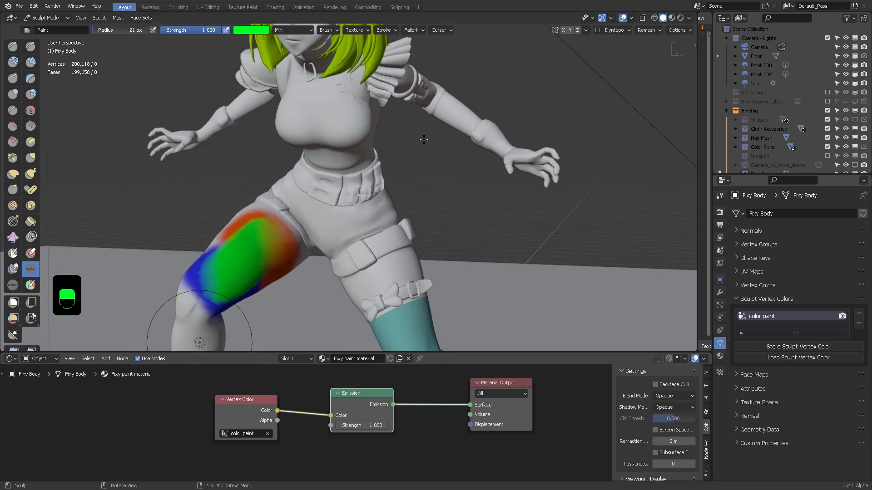
left_click(671, 18)
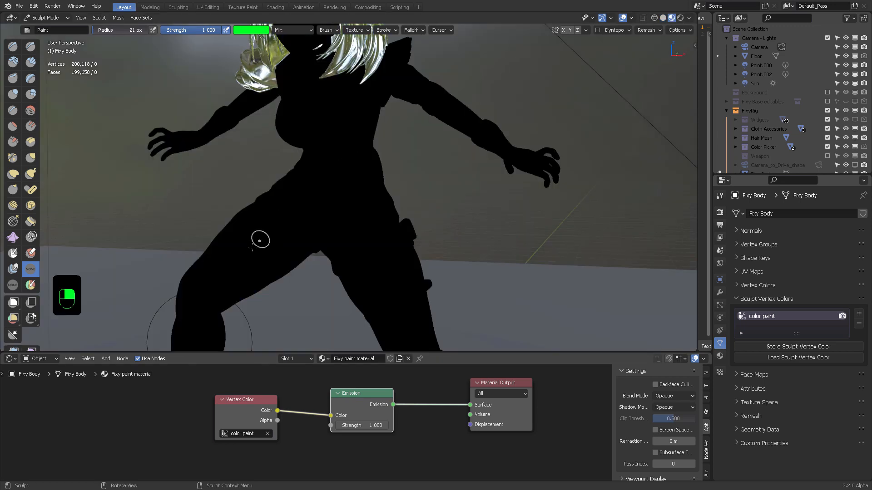
scroll(420, 154, "down", 2)
middle_click_drag(420, 155, 381, 189)
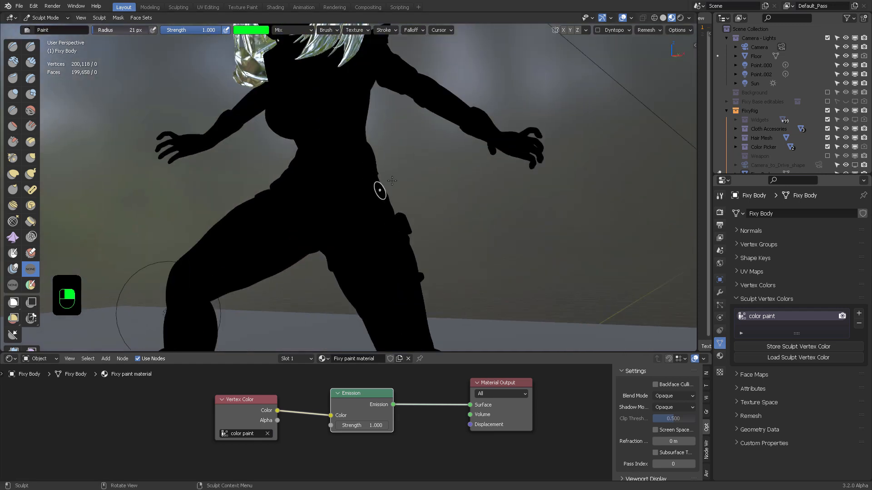
middle_click_drag(450, 175, 463, 178)
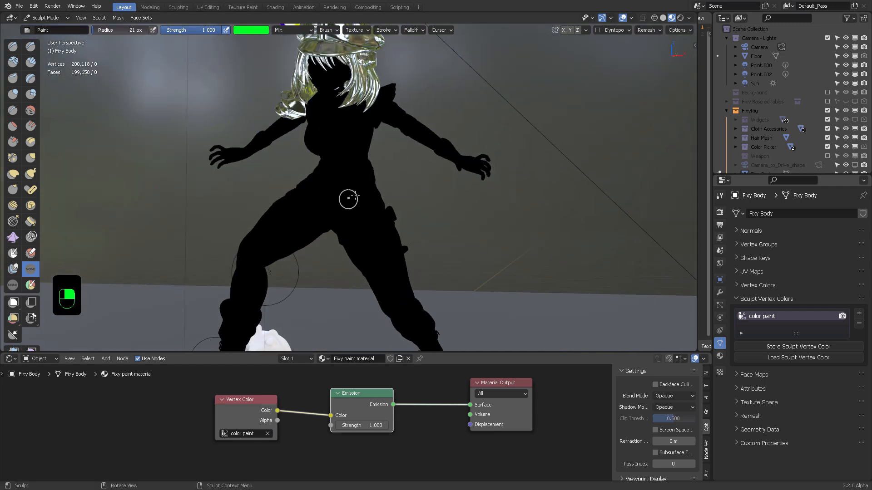
middle_click_drag(346, 197, 391, 179)
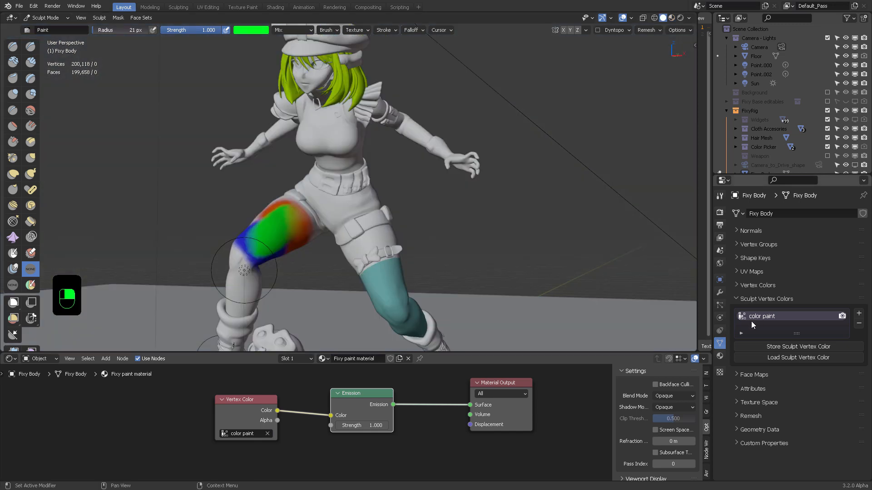
- Cut the link between the Vertex Color and Emission nodes and move the Vertex Color node well away from Emission
left_click(792, 347)
left_click(310, 381)
right_click_drag(309, 381, 312, 447, "ctrl")
left_click_drag(247, 405, 86, 410)
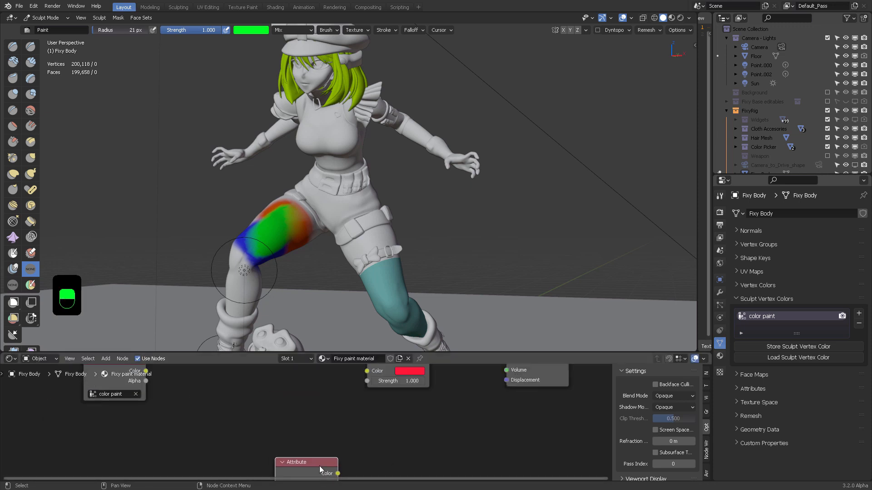
- Move the existing Attribute node from below the node tree up beside the Vertex Color node
left_click(317, 447)
middle_click_drag(365, 448, 369, 459)
left_click_drag(339, 441, 232, 408)
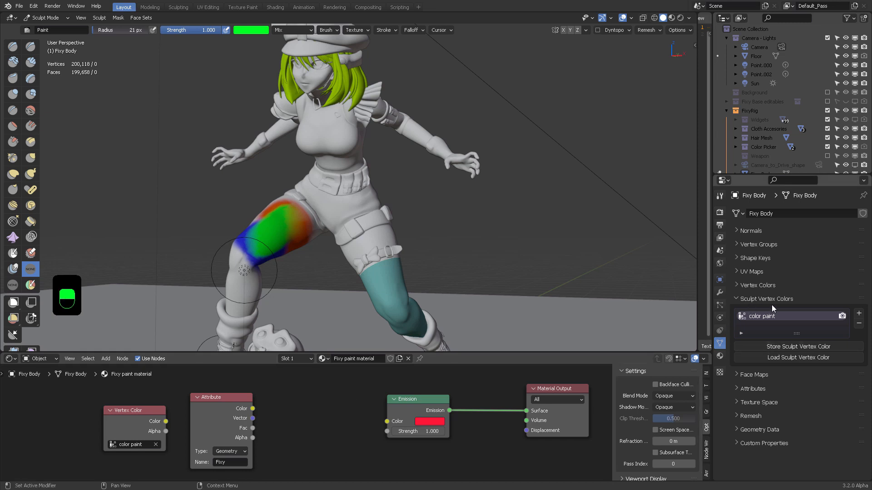
- Add a new Attribute node ahead of the Emission node, in place of the one named Fixy
key("shift+a")
mouse_move(298, 406)
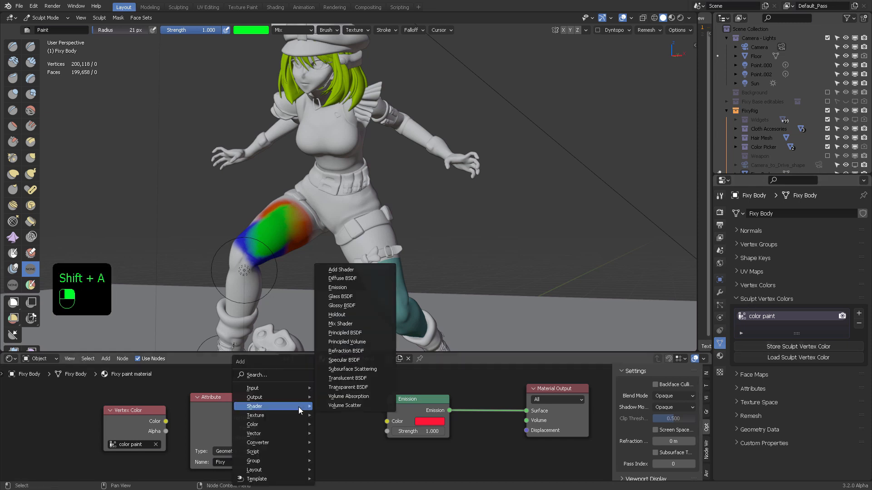
left_click(295, 375)
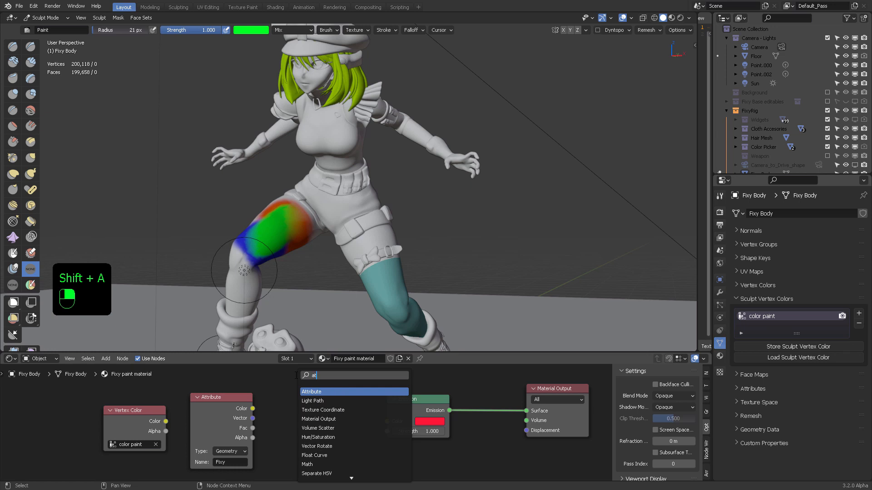
type("attri")
key("Return")
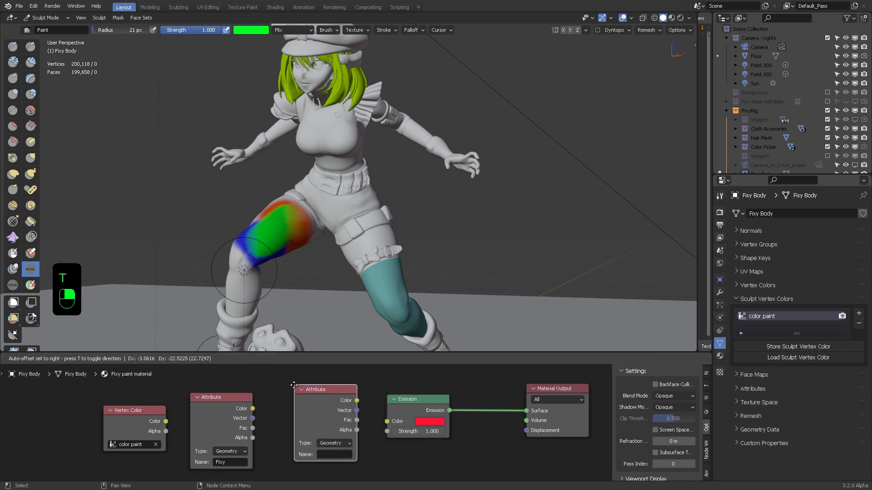
left_click(350, 408)
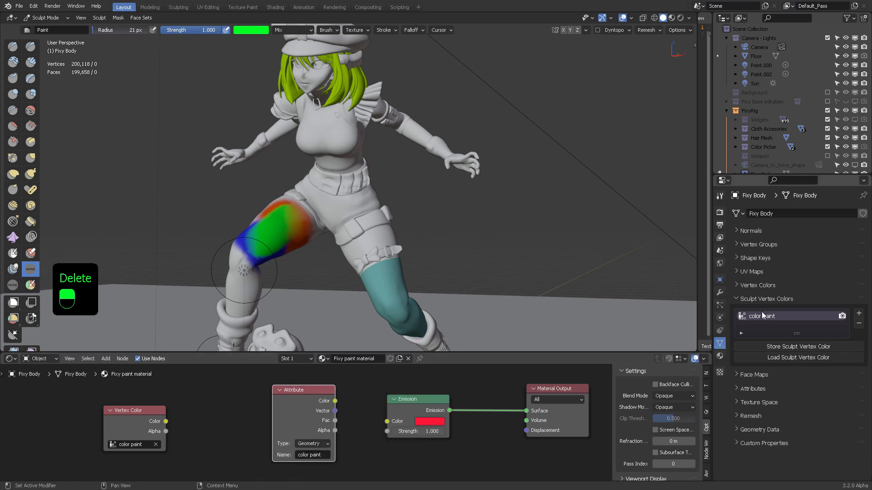
- Copy the sculpt vertex color layer's name and set it as the Attribute node's name, "color paint"
double_click(772, 316)
key("ctrl+c")
key("Escape")
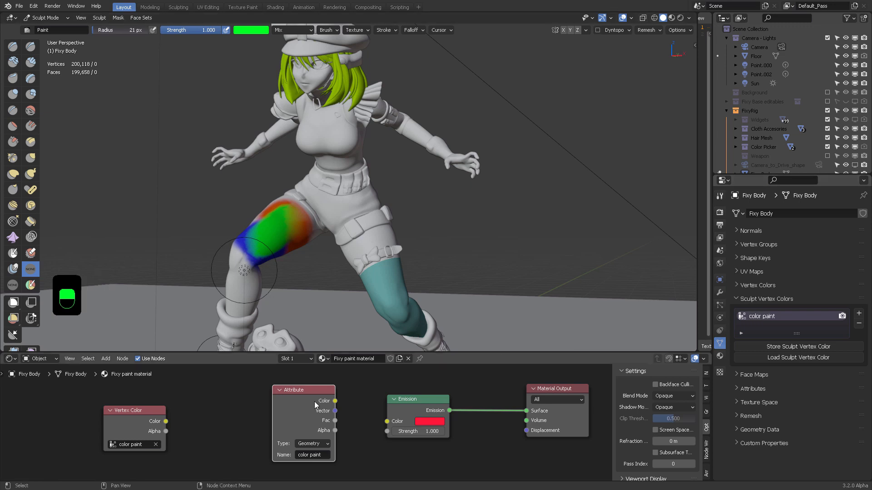
left_click(317, 455)
key("ctrl+v")
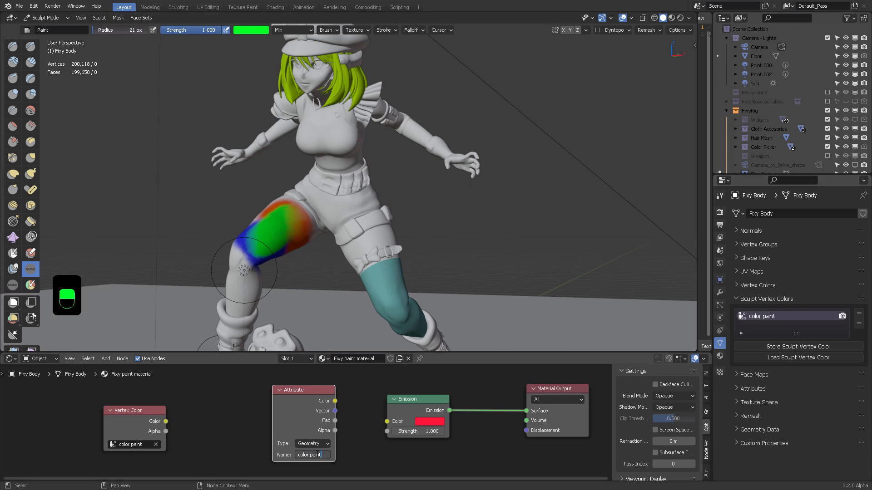
key("Return")
- Connect the Attribute node's Color output to the Emission node's Color input and nudge the Emission node
left_click_drag(333, 401, 390, 422)
mouse_move(433, 400)
left_mouse_down()
mouse_move(434, 411)
mouse_move(438, 402)
left_mouse_up()
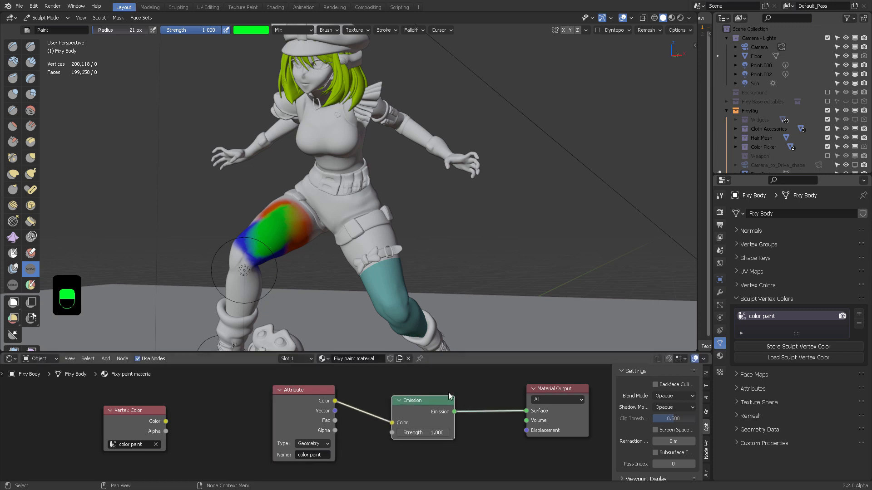
- Examine the painted body in Material Preview and Rendered shading, and return the viewport to Solid shading
left_click(672, 18)
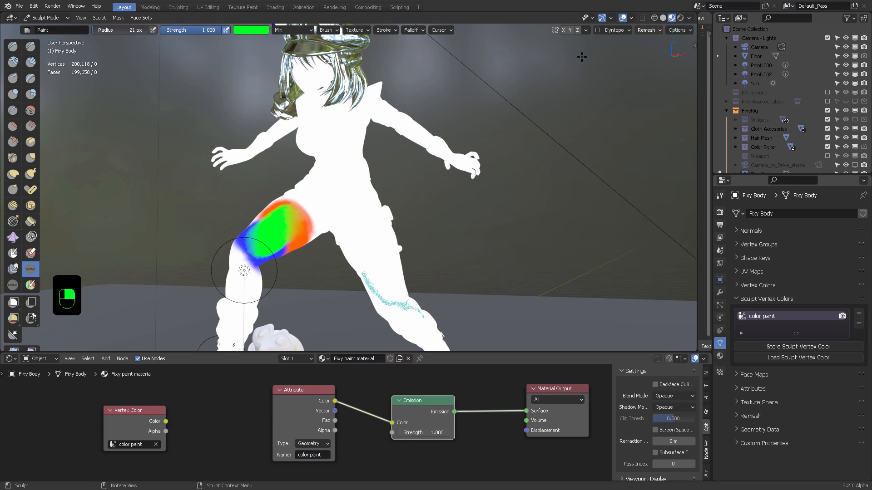
mouse_move(318, 195)
middle_mouse_down()
mouse_move(345, 216)
mouse_move(339, 212)
mouse_move(372, 195)
middle_mouse_up()
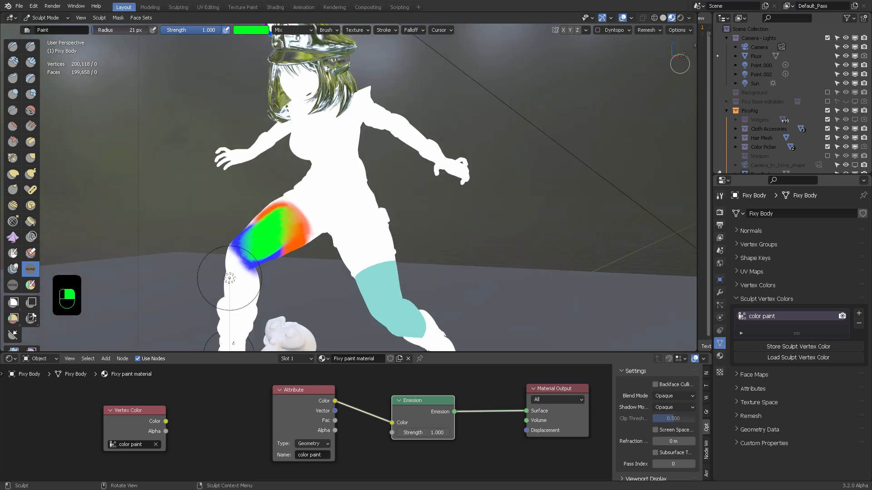
left_click(681, 19)
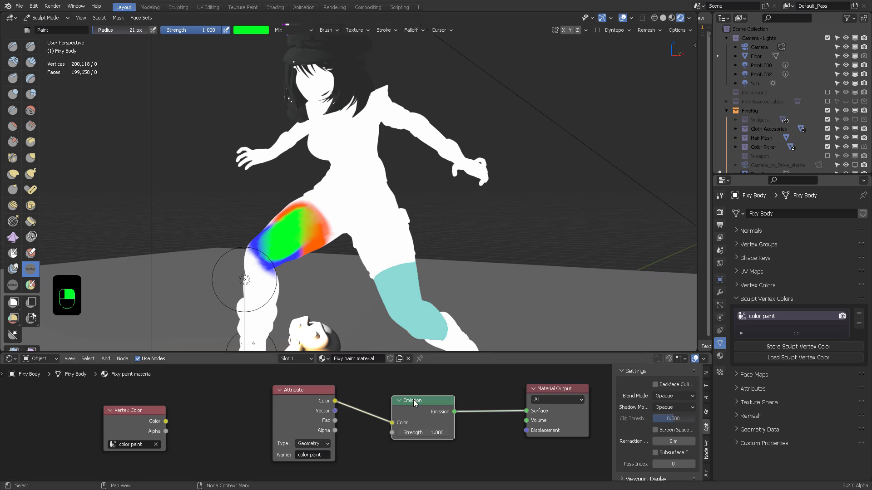
left_click_drag(414, 402, 408, 388)
left_click(665, 17)
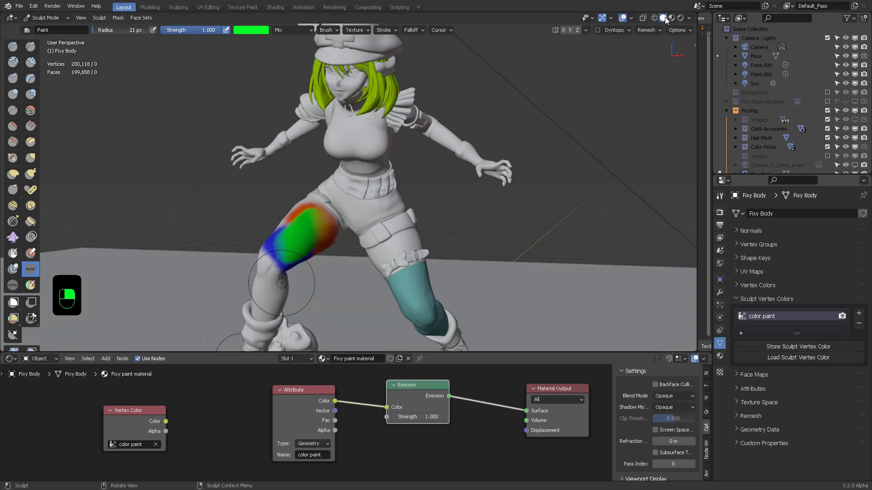
- Paint the bent leg green from the thigh over the knee down to the boot, covering its front and outer side
mouse_move(311, 231)
middle_mouse_down()
mouse_move(333, 232)
mouse_move(334, 243)
middle_mouse_up()
mouse_move(311, 235)
left_mouse_down()
mouse_move(293, 291)
mouse_move(295, 268)
left_mouse_up()
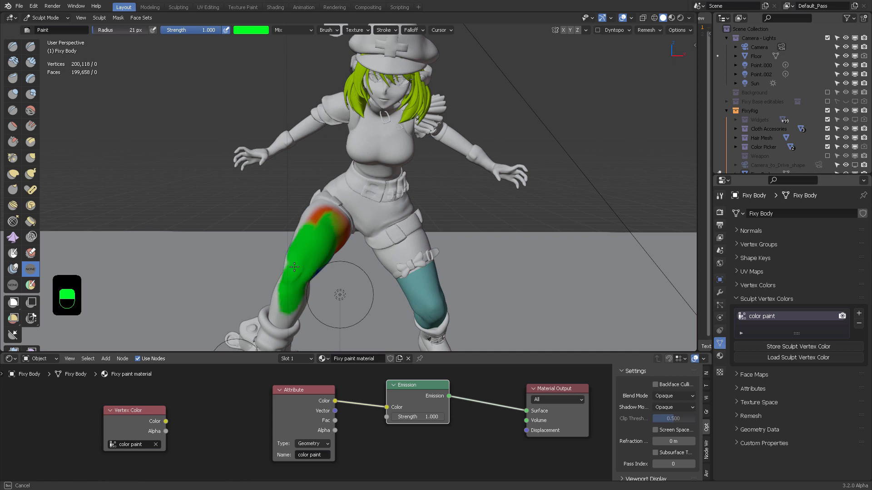
mouse_move(291, 274)
middle_mouse_down()
mouse_move(345, 263)
mouse_move(377, 240)
middle_mouse_up()
mouse_move(377, 236)
left_mouse_down()
mouse_move(402, 284)
mouse_move(393, 318)
left_mouse_up()
middle_click_drag(393, 318, 433, 261)
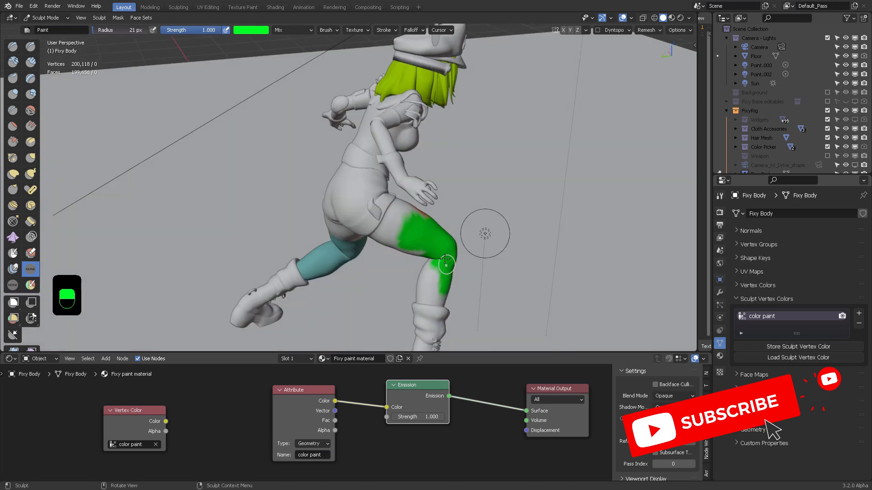
mouse_move(434, 261)
left_mouse_down()
mouse_move(442, 263)
mouse_move(430, 293)
left_mouse_up()
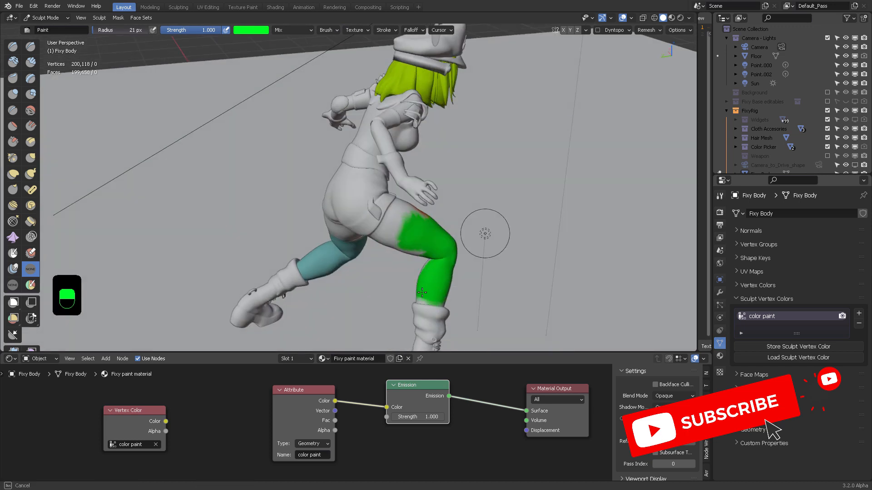
mouse_move(402, 234)
left_mouse_down()
mouse_move(411, 213)
mouse_move(398, 214)
left_mouse_up()
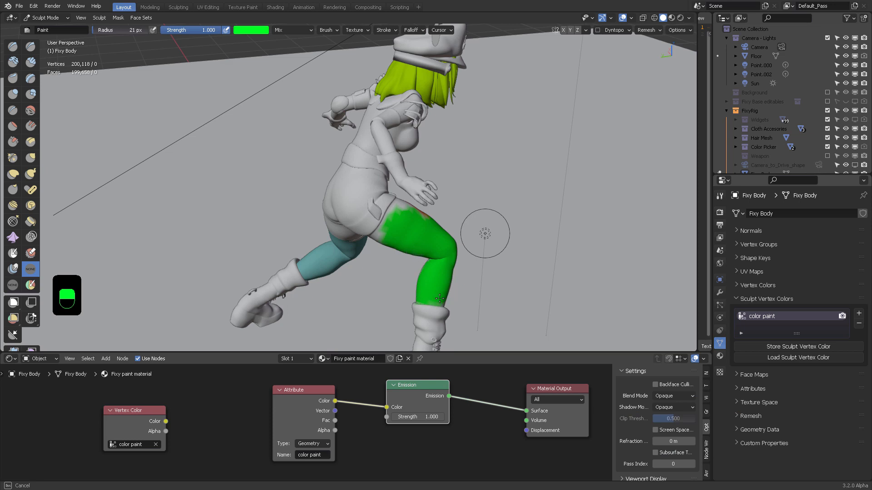
left_click_drag(440, 298, 432, 273)
- Extend the green paint on the bent leg's upper thigh up to the hem of the shorts, covering the orange patches
middle_click_drag(431, 274, 311, 273)
mouse_move(307, 240)
left_mouse_down()
mouse_move(322, 231)
mouse_move(314, 244)
mouse_move(325, 243)
left_mouse_up()
scroll(325, 242, "up", 5)
mouse_move(325, 242)
middle_mouse_down()
mouse_move(327, 209)
mouse_move(385, 144)
middle_mouse_up()
middle_click_drag(384, 145, 385, 150)
left_click_drag(278, 150, 286, 150)
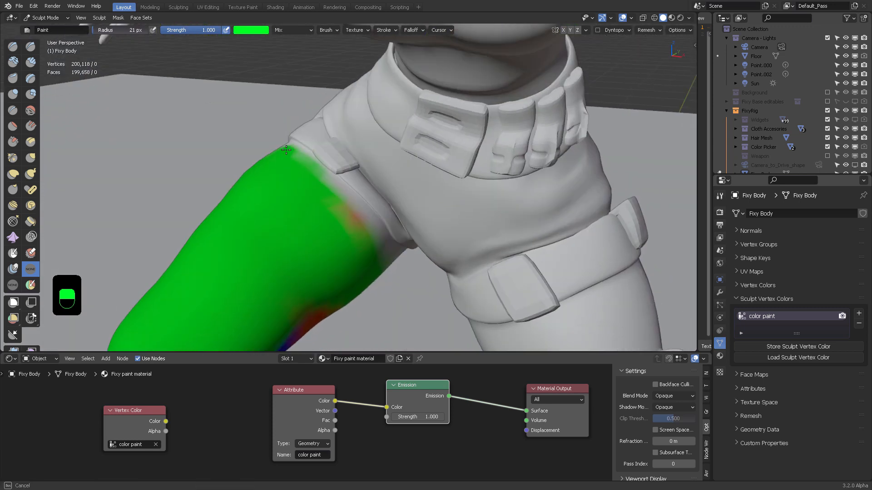
left_click_drag(326, 185, 374, 223)
middle_click_drag(359, 225, 340, 192)
mouse_move(343, 195)
left_mouse_down()
mouse_move(359, 211)
mouse_move(348, 189)
left_mouse_up()
left_click_drag(362, 214, 357, 234)
mouse_move(358, 199)
left_mouse_down("shift")
mouse_move(368, 215)
mouse_move(349, 191)
mouse_move(370, 220)
mouse_move(365, 203)
left_mouse_up("shift")
- Paint green over the inner side and underside of the bent leg's thigh, covering the leftover red and blue patches
middle_click_drag(363, 204, 329, 166)
mouse_move(263, 180)
left_mouse_down()
mouse_move(302, 182)
mouse_move(250, 179)
mouse_move(207, 150)
mouse_move(136, 175)
mouse_move(136, 204)
mouse_move(199, 217)
mouse_move(232, 204)
left_mouse_up()
mouse_move(158, 206)
left_mouse_down()
mouse_move(114, 231)
mouse_move(214, 227)
mouse_move(295, 209)
mouse_move(252, 221)
left_mouse_up()
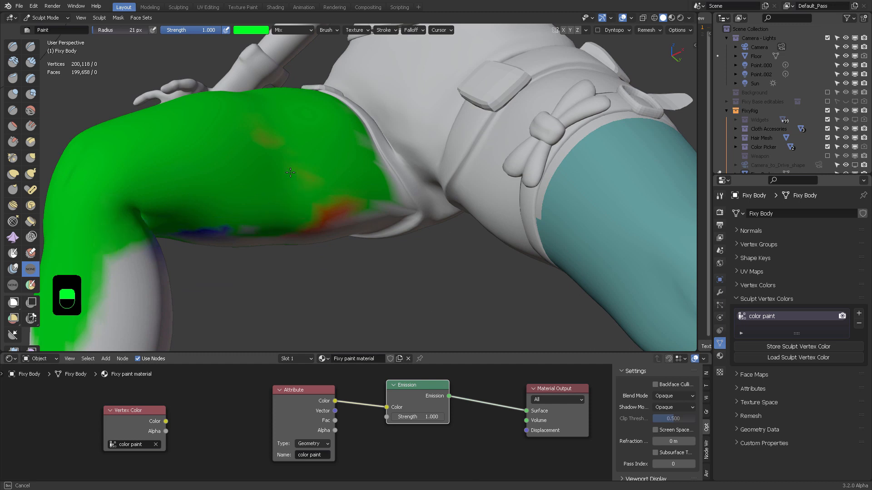
left_click_drag(237, 166, 253, 144)
mouse_move(253, 145)
left_mouse_down()
mouse_move(224, 228)
mouse_move(170, 225)
mouse_move(219, 243)
mouse_move(337, 223)
left_mouse_up()
- Lasso-select the vertices around the teal leg's lower thigh and knee in Edit Mode, and return to Sculpt Mode
scroll(333, 193, "down", 6)
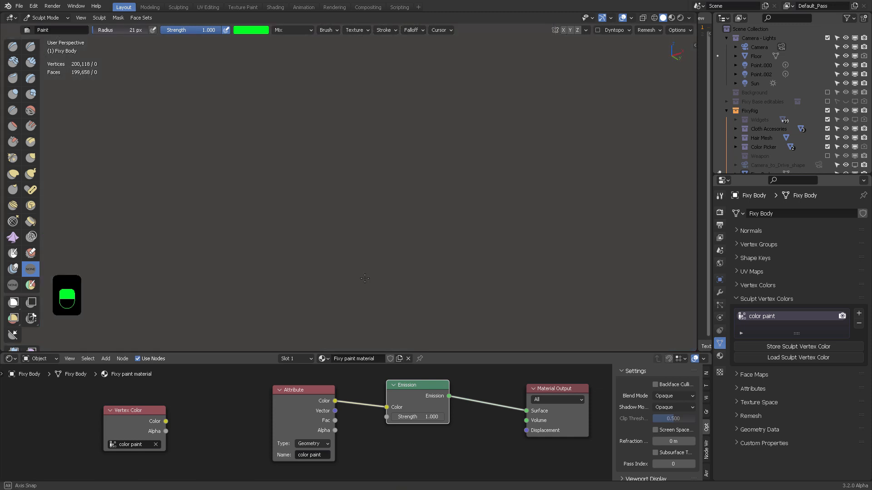
middle_click_drag(333, 193, 373, 274)
mouse_move(442, 254)
middle_mouse_down("shift")
mouse_move(351, 183)
mouse_move(352, 173)
middle_mouse_up("shift")
key("Tab")
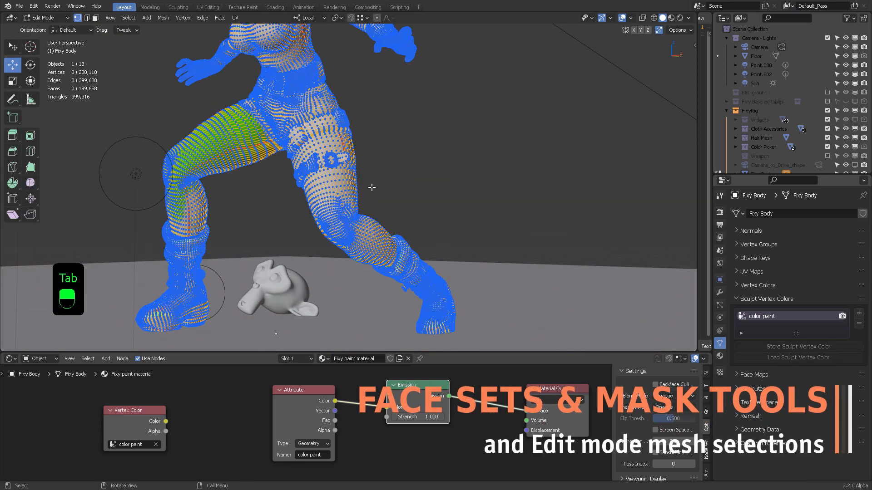
right_click_drag(371, 187, 384, 182, "ctrl")
key("Tab")
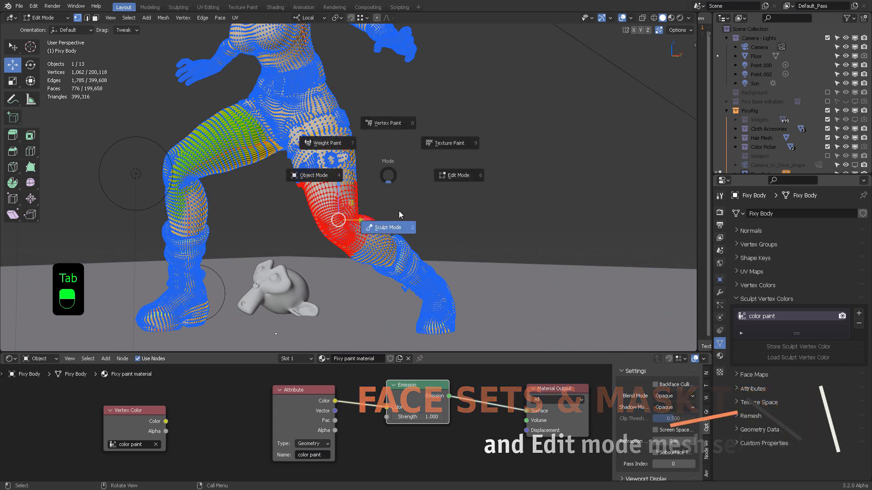
left_click(389, 225)
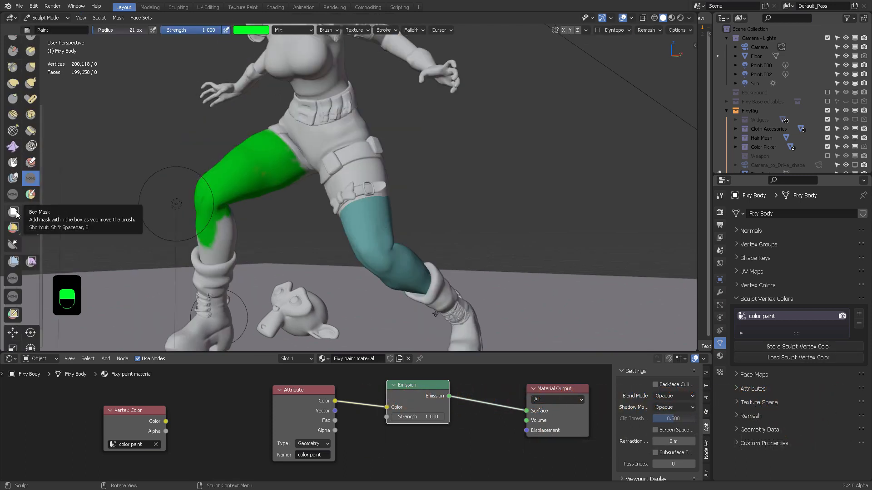
- Mask the teal leg's lower thigh and knee down to the boot with Lasso Mask, and create a face set from the masked area
left_click_drag(17, 214, 48, 234)
mouse_move(402, 208)
left_mouse_down()
mouse_move(318, 280)
mouse_move(453, 219)
mouse_move(406, 207)
left_mouse_up()
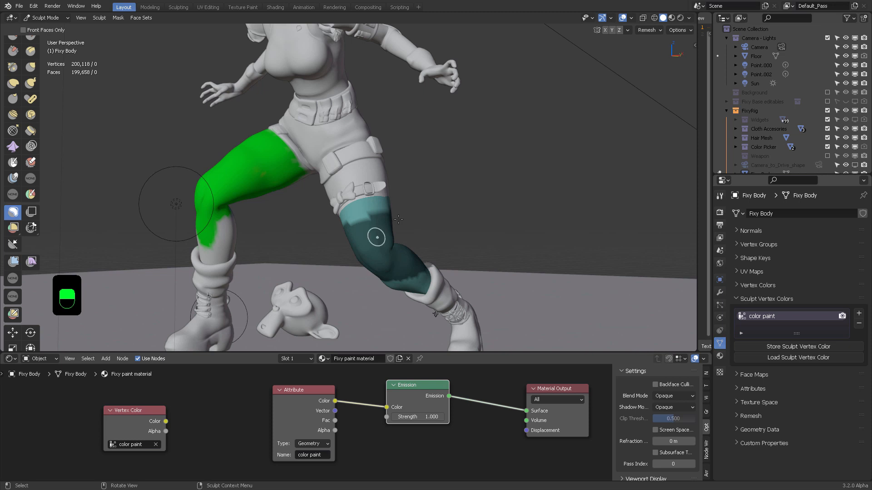
left_click(144, 19)
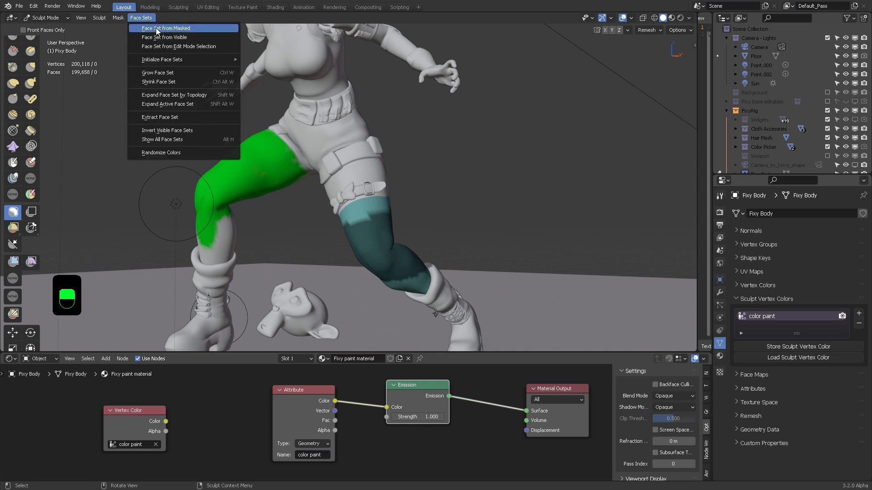
left_click(177, 28)
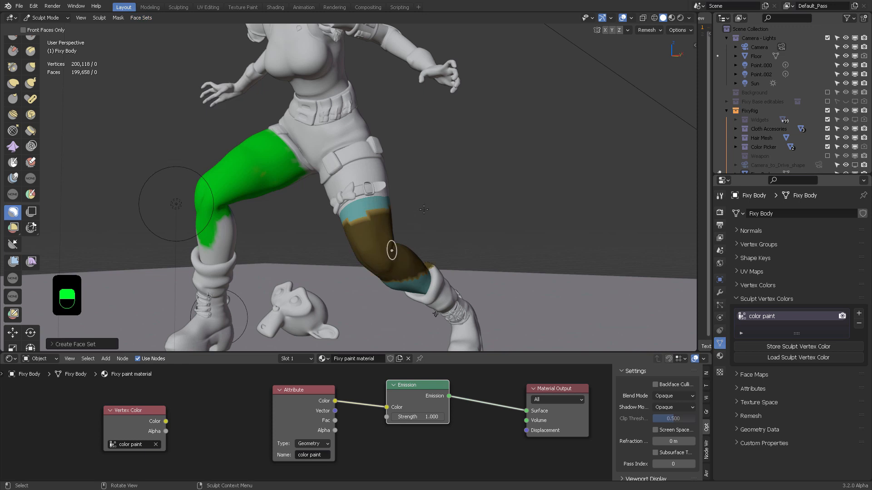
- Clear the mask from the teal leg
mouse_move(411, 225)
middle_mouse_down()
mouse_move(349, 233)
mouse_move(406, 235)
middle_mouse_up()
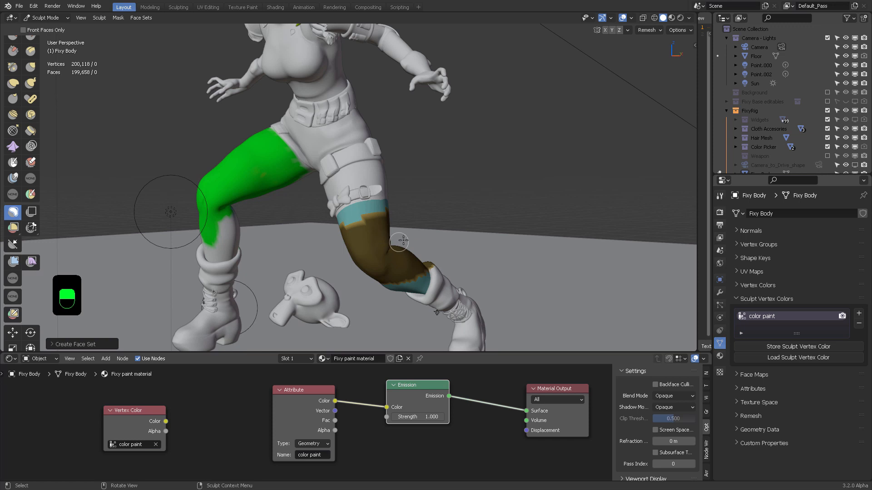
key("alt+m")
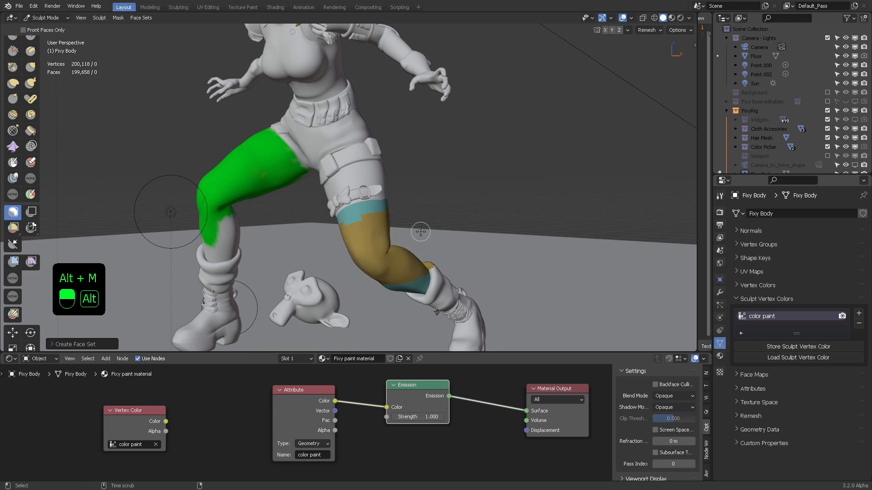
mouse_move(420, 231)
middle_mouse_down()
mouse_move(391, 226)
mouse_move(335, 242)
mouse_move(394, 237)
mouse_move(405, 224)
middle_mouse_up()
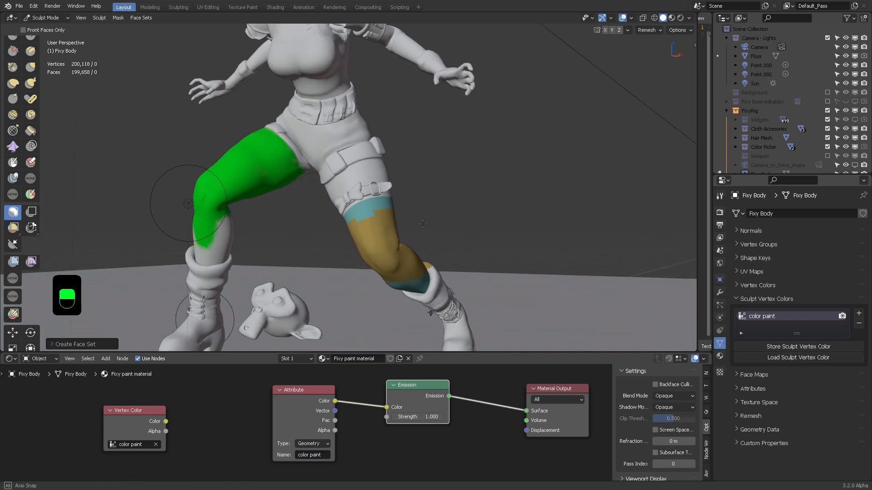
- Review the face set commands, activate the Edit Face Set tool and look through its available modes
left_click(141, 18)
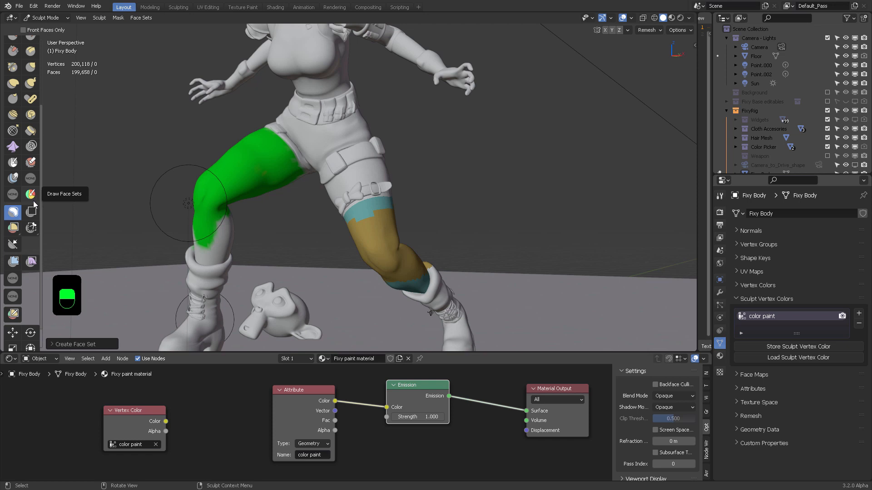
left_click(14, 314)
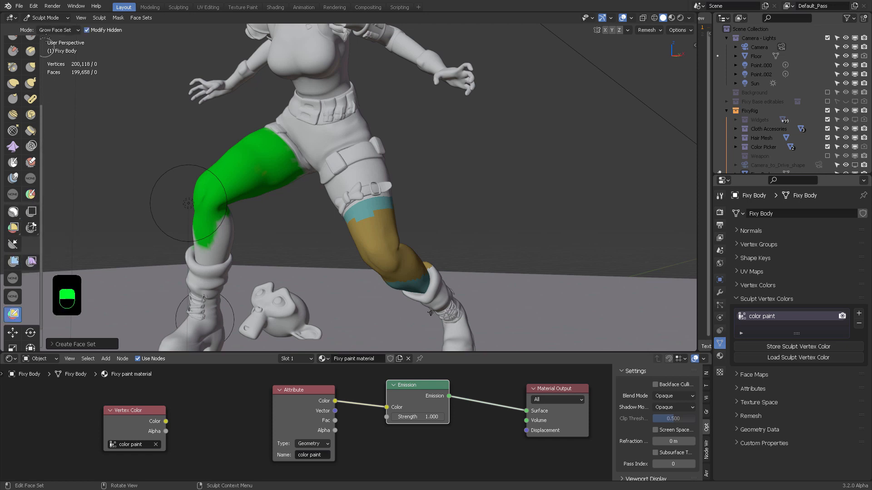
left_click(69, 30)
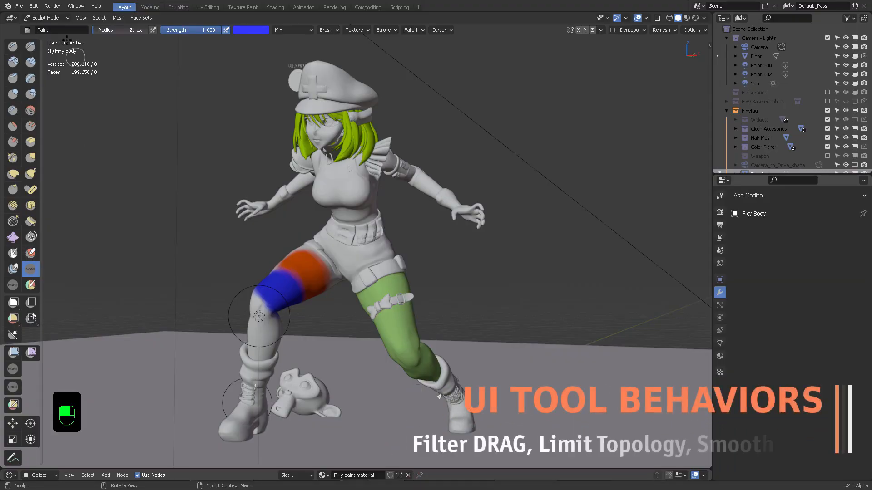
- Check the Sculpt Vertex Colors option among the experimental preferences, and close the preferences
left_click(35, 7)
left_click(70, 150)
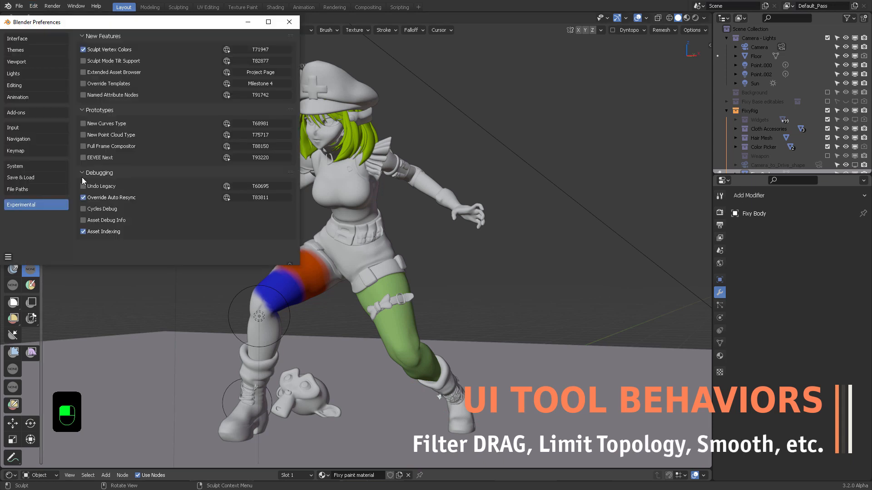
left_click(289, 22)
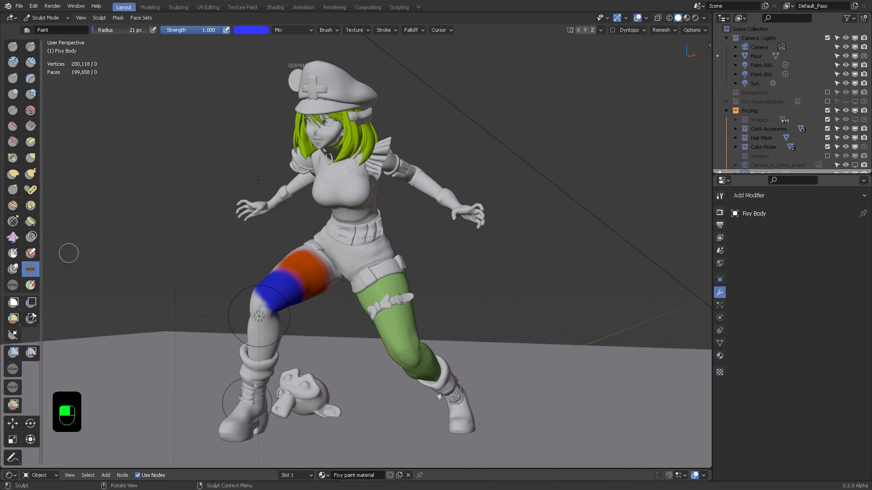
- Examine the Paint tool's full brush settings, the sculpt options and the brush's stroke settings
mouse_move(313, 184)
middle_mouse_down()
mouse_move(338, 183)
mouse_move(318, 179)
middle_mouse_up()
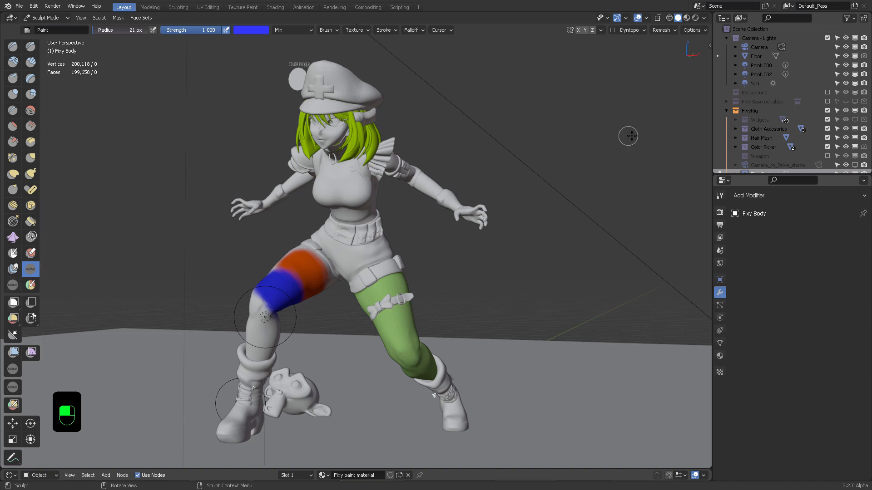
key("n")
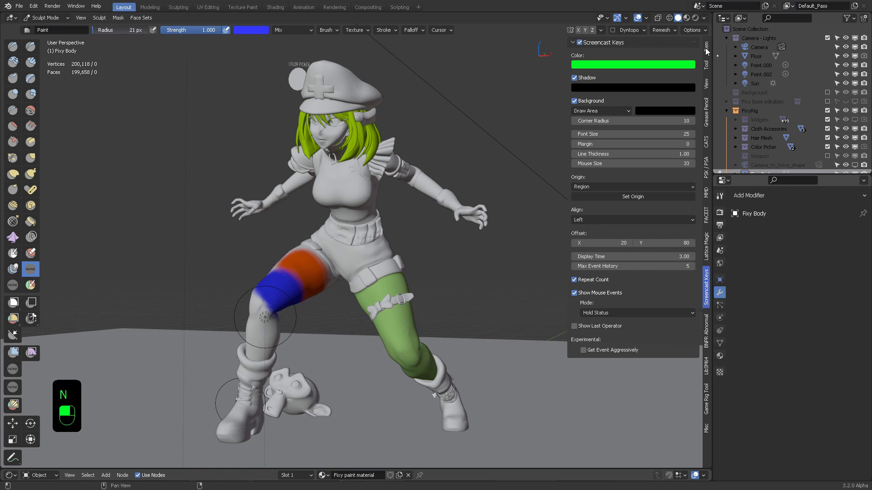
left_click(705, 64)
scroll(663, 212, "down", 3)
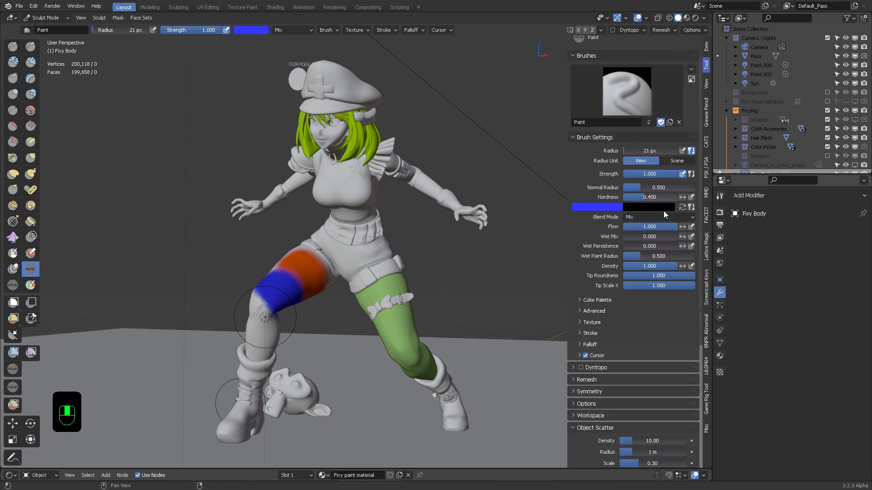
left_click(599, 392)
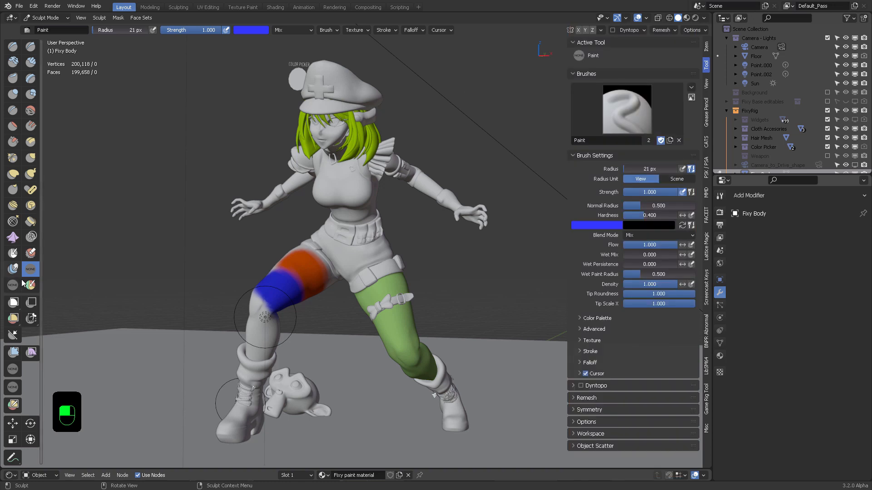
key("n")
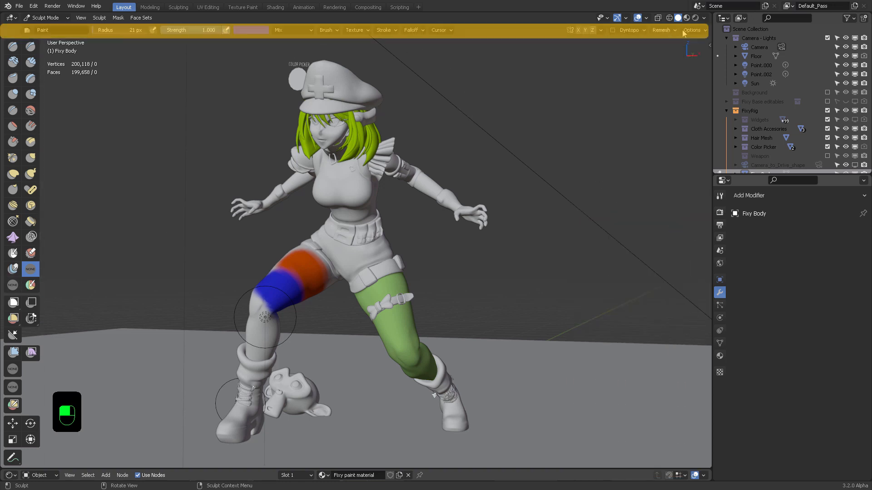
left_click(702, 30)
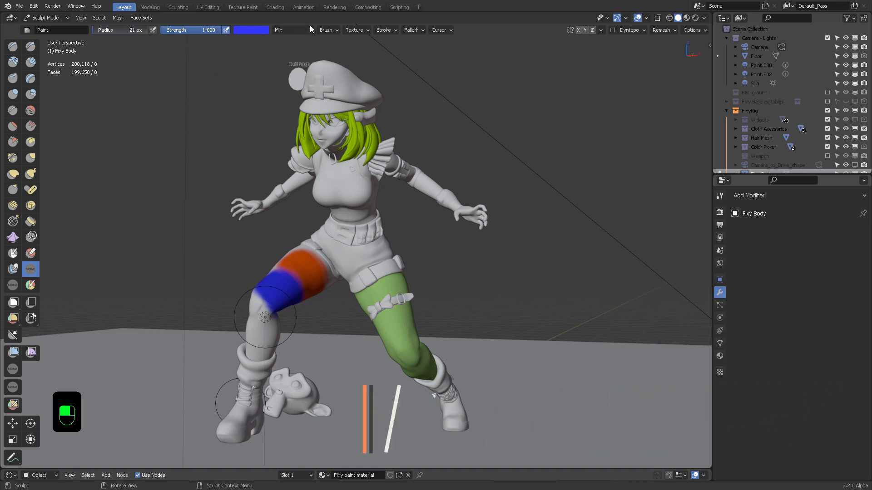
left_click(384, 29)
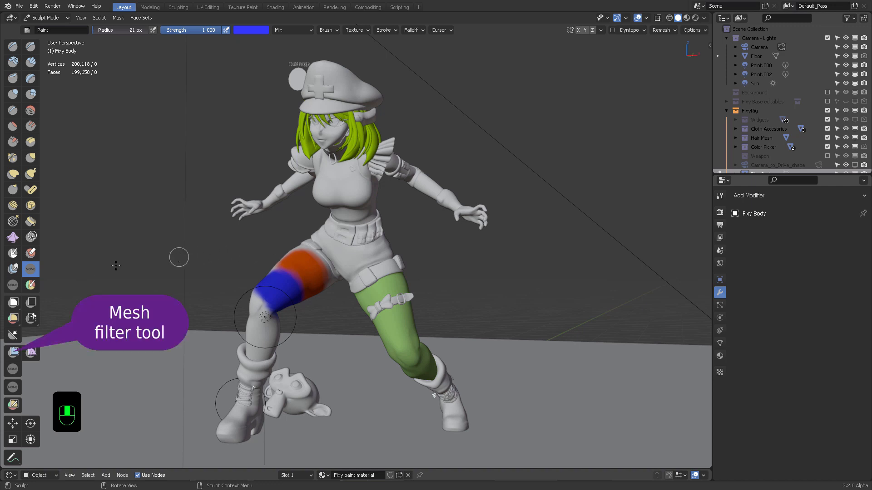
- Apply the Mesh Filter tool to the body with the Relax Face Sets filter type
left_click(14, 358)
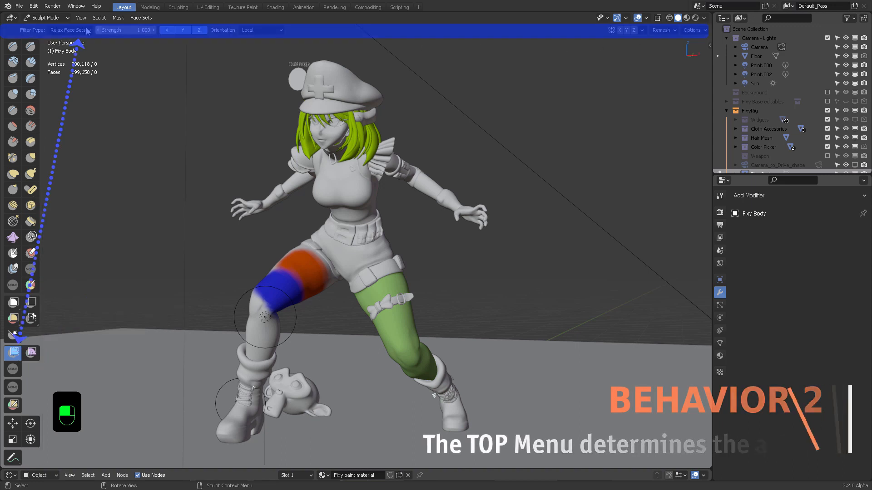
left_click(70, 30)
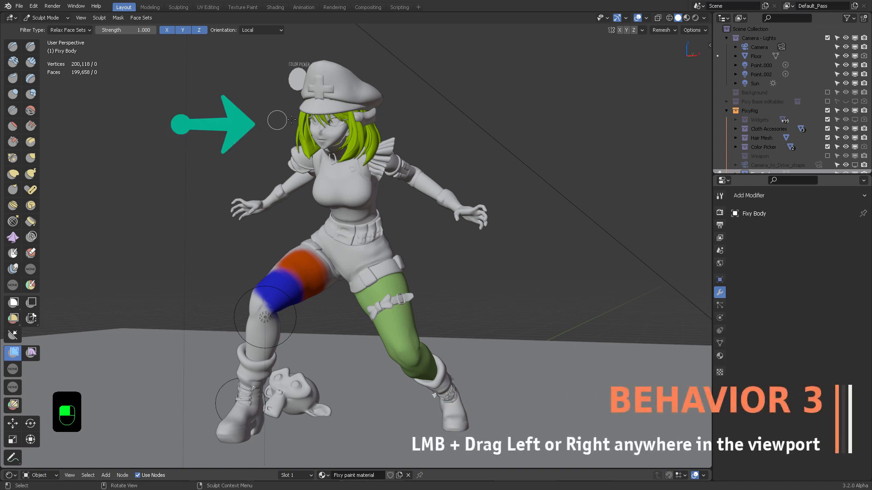
mouse_move(424, 118)
left_mouse_down()
mouse_move(222, 119)
mouse_move(193, 106)
left_mouse_up()
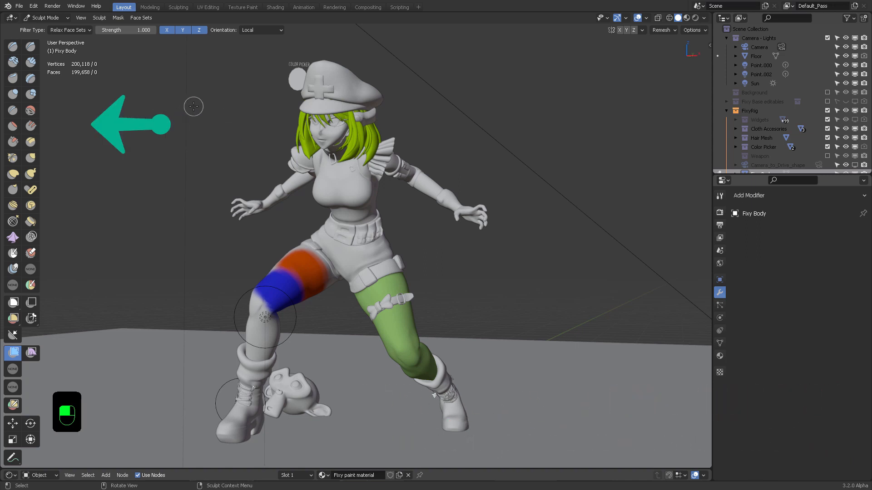